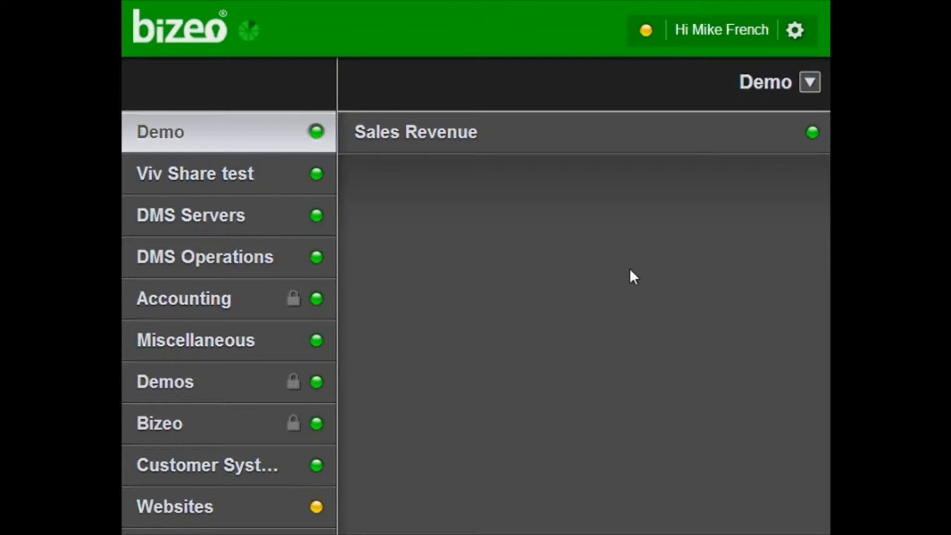
- Open the Sales Revenue task from the Demo folder's task list
left_click(410, 135)
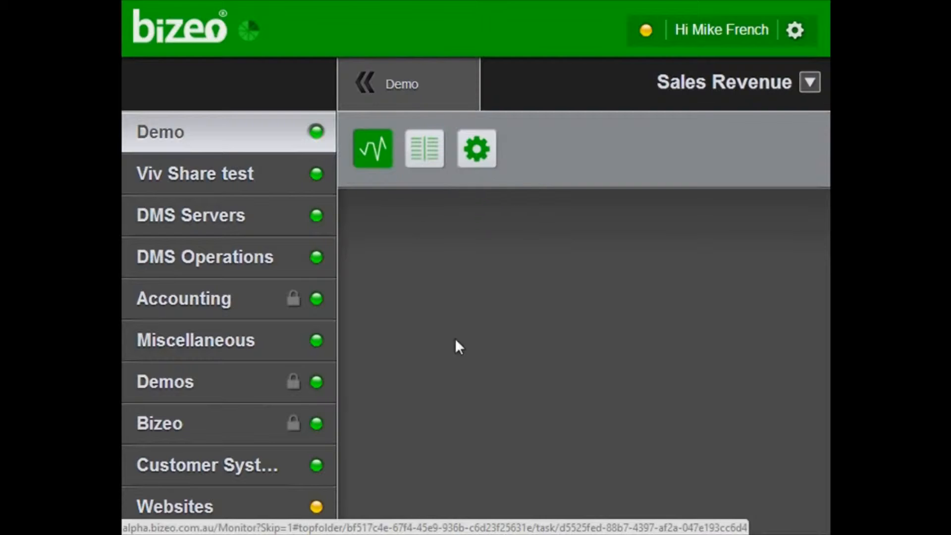
- Look over the Sales Revenue graph, then go back to the Demo folder
mouse_move(601, 358)
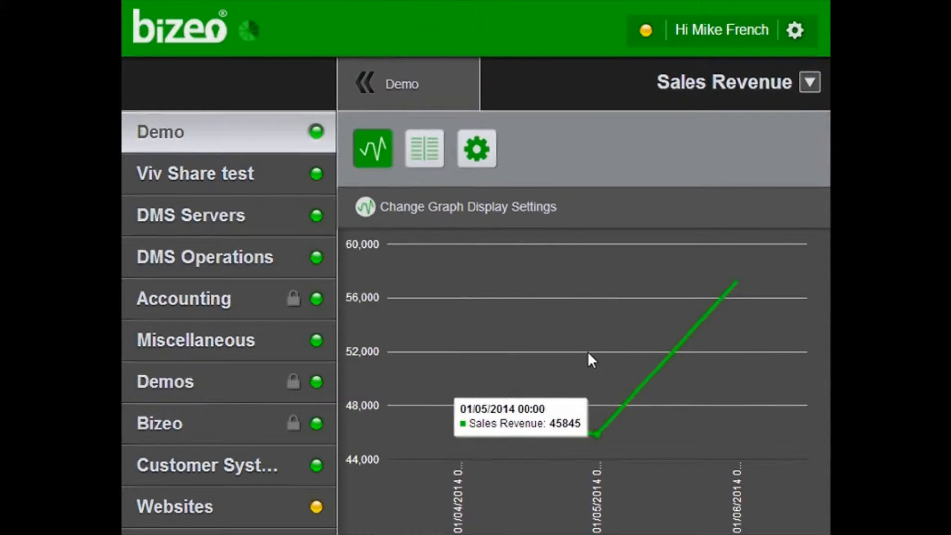
left_click(401, 85)
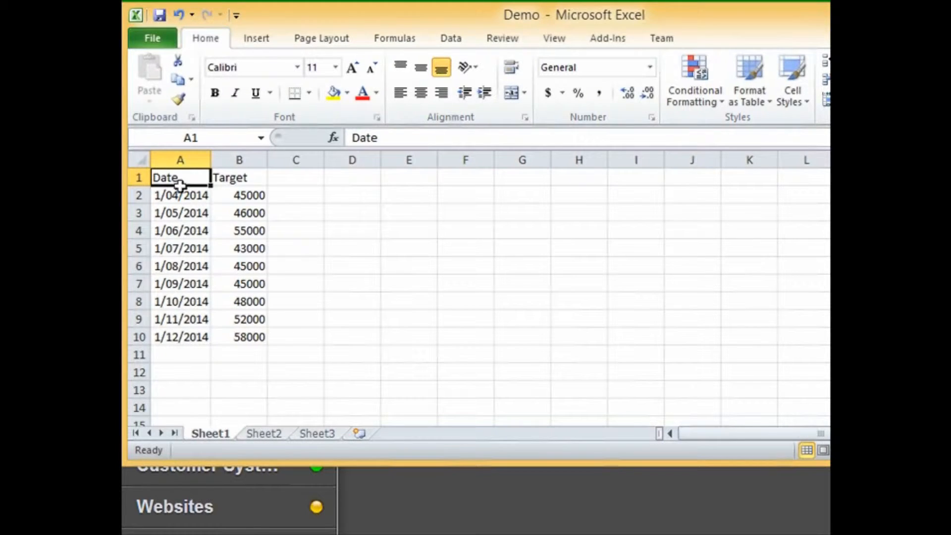
- Go to Get more packages from the gear menu and find the Microsoft Excel Importer card
left_click(503, 494)
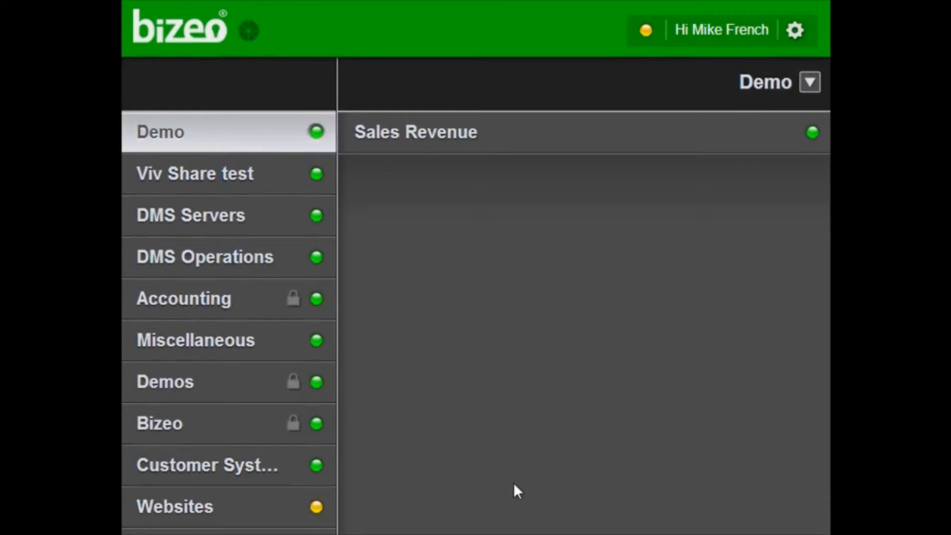
left_click(795, 30)
left_click(500, 110)
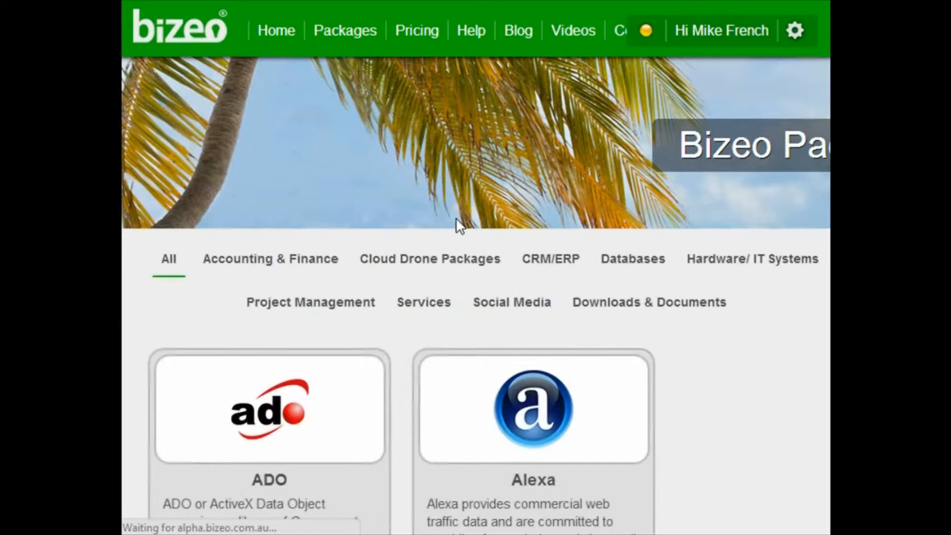
scroll(456, 225, "down", 15)
scroll(460, 229, "down", 15)
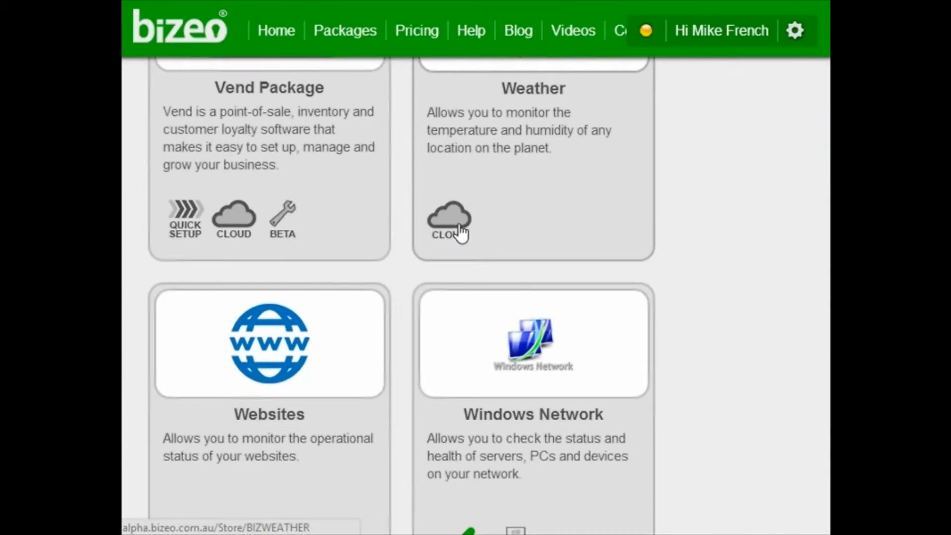
scroll(456, 227, "up", 5)
scroll(457, 230, "up", 6)
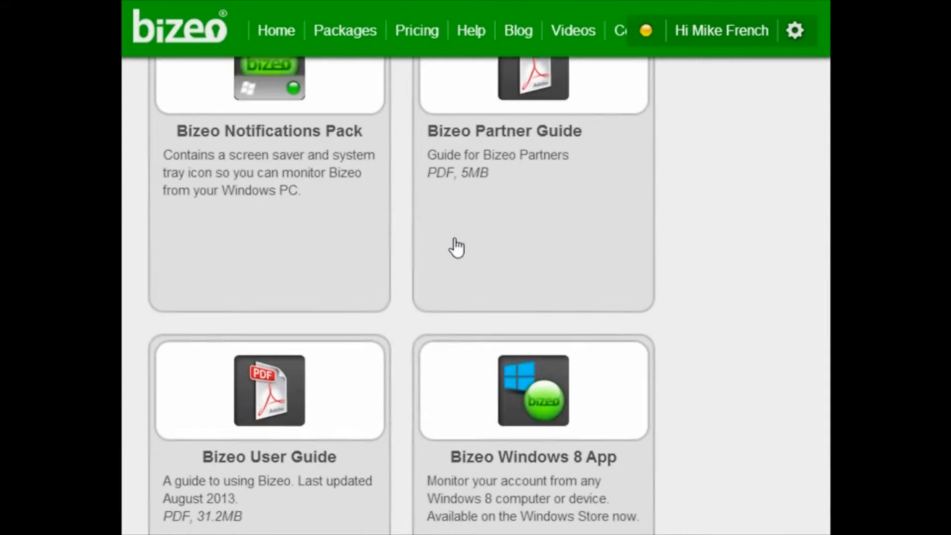
scroll(456, 247, "up", 5)
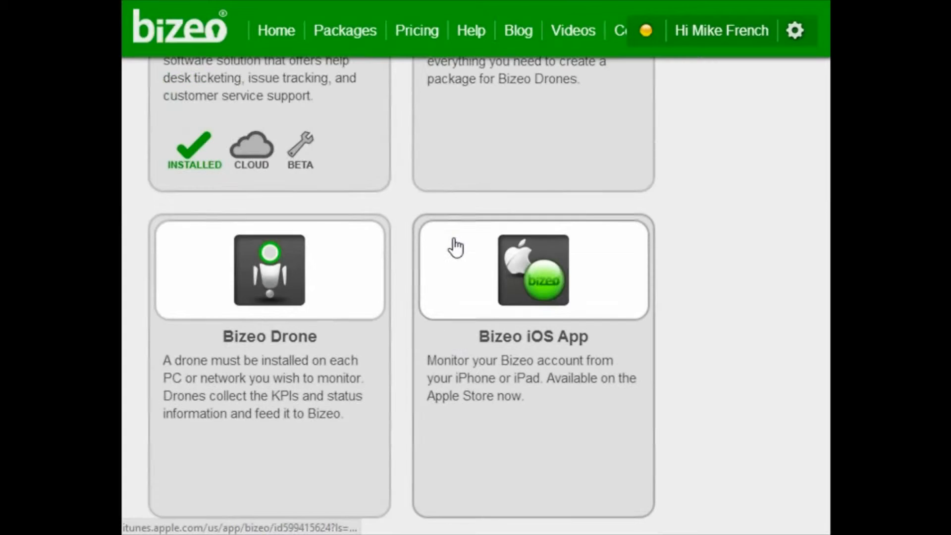
scroll(454, 248, "down", 10)
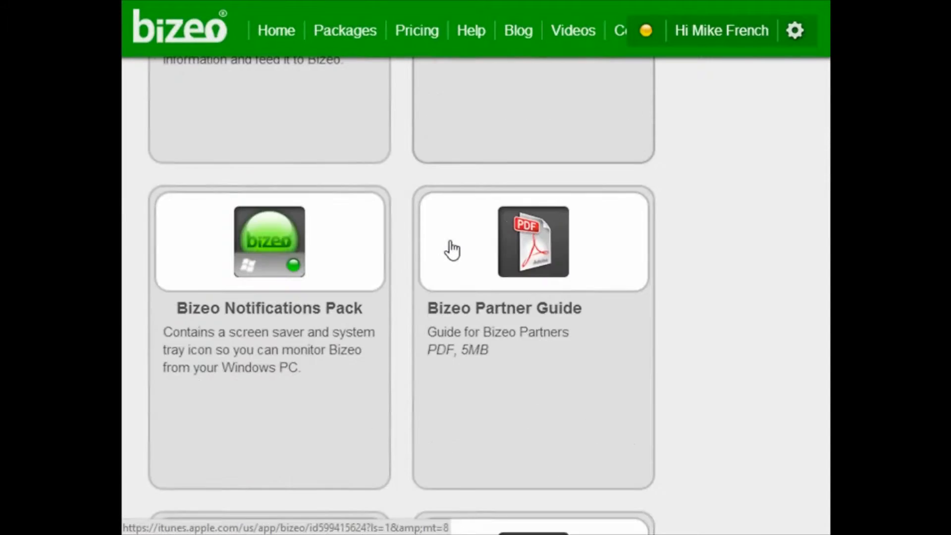
scroll(452, 254, "down", 3)
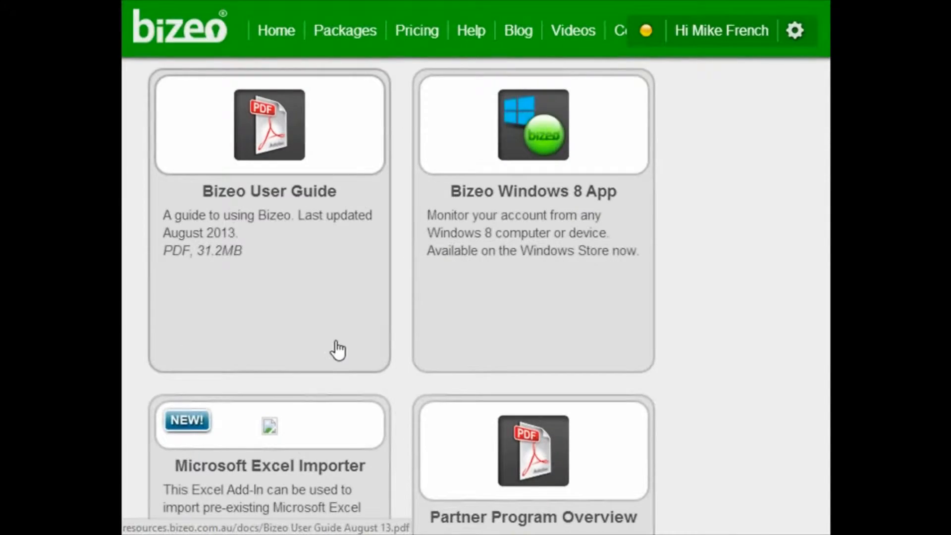
scroll(297, 347, "down", 3)
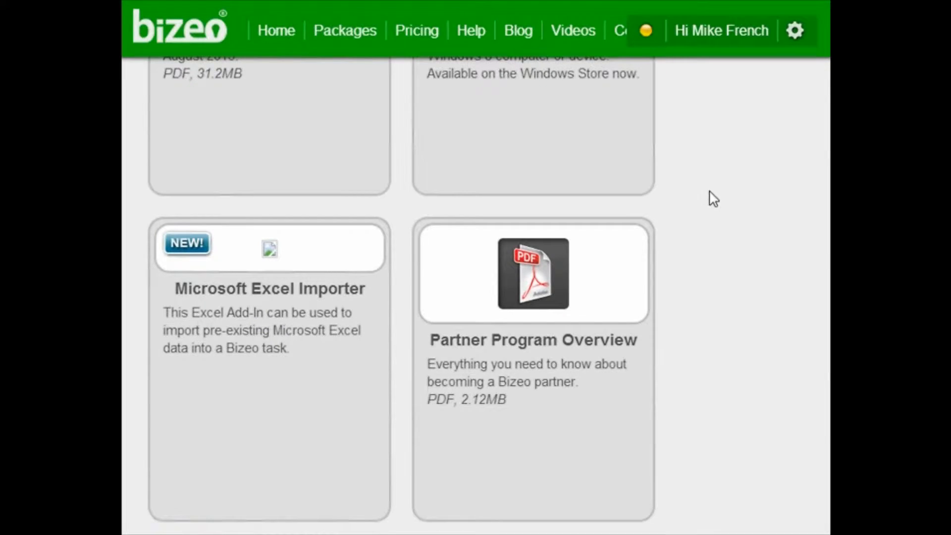
scroll(714, 196, "up", 3)
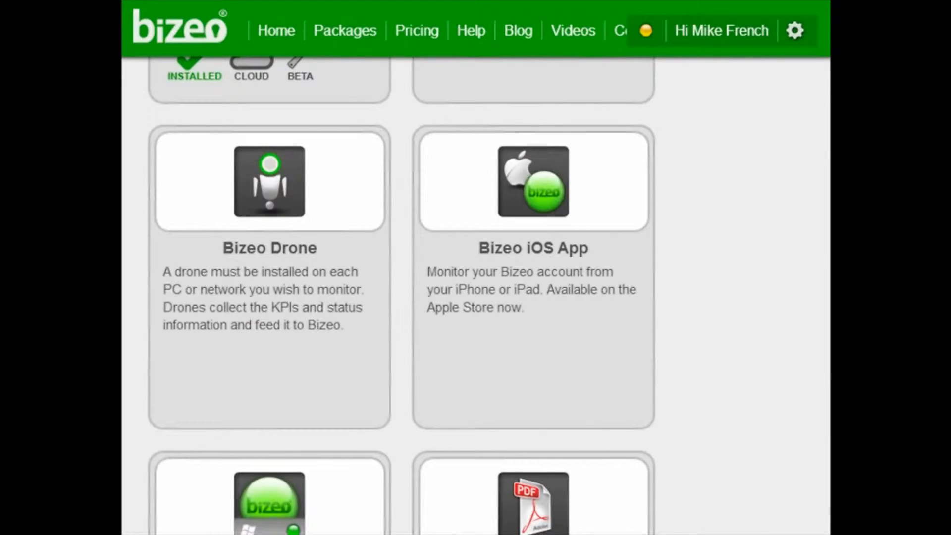
- Glance at the Excel workbook, then return to the Bizeo monitoring dashboard
left_click(645, 32)
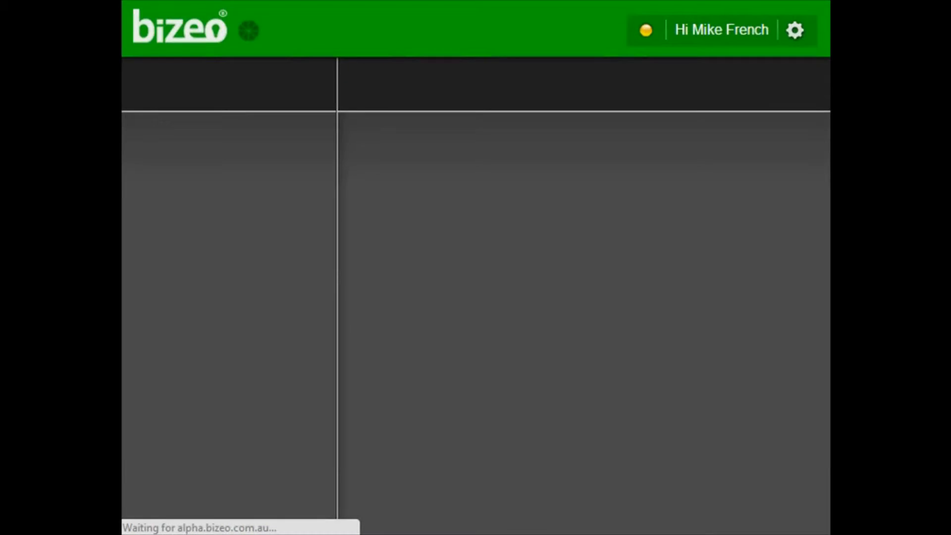
key("alt+Tab")
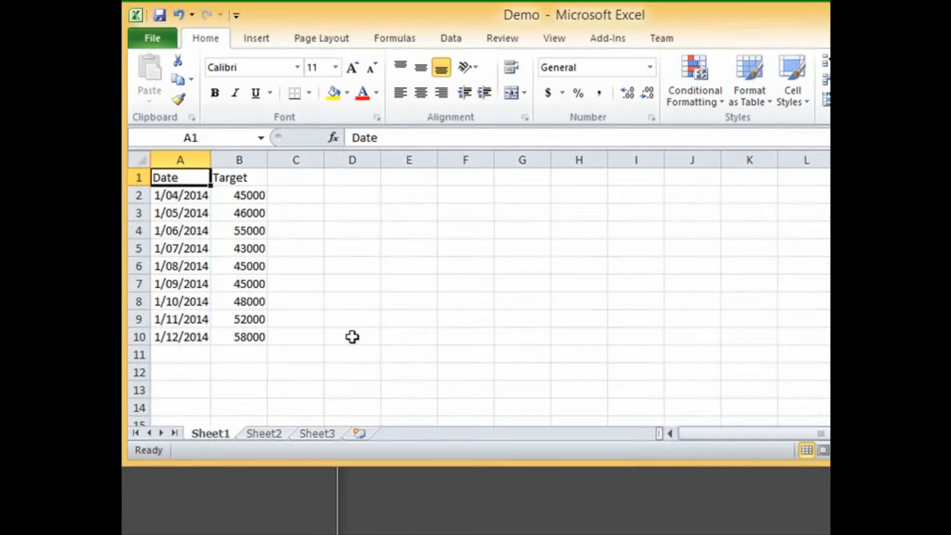
left_click(449, 487)
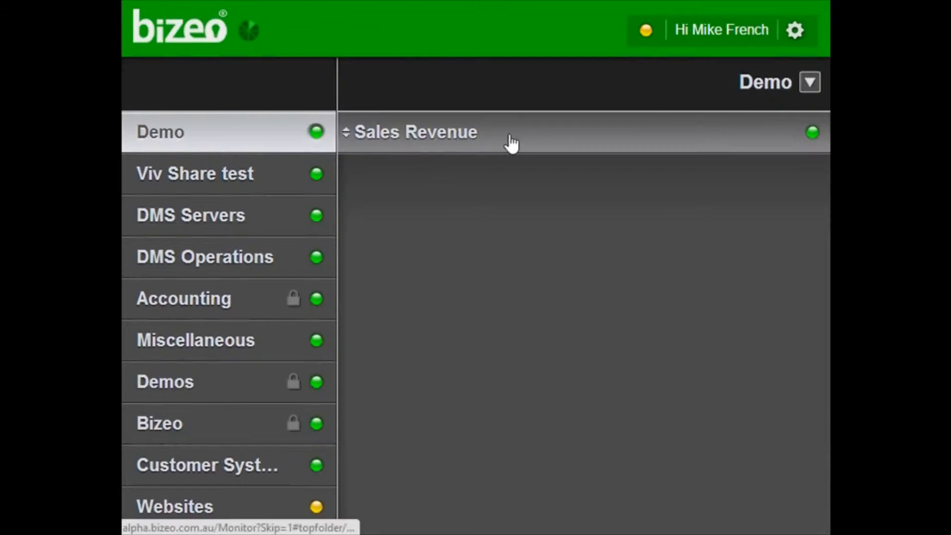
- Start a new task in the Demo folder named 'Sales Targets'
left_click(808, 87)
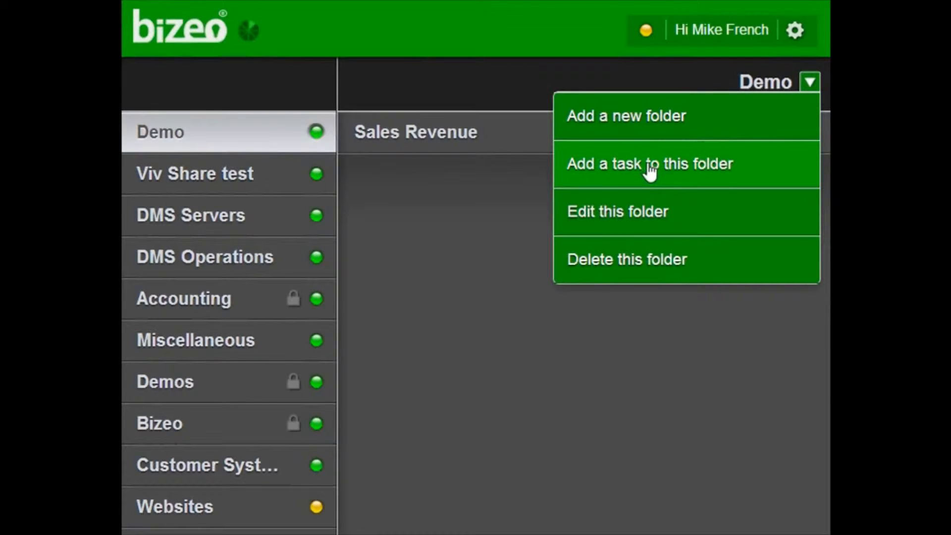
left_click(649, 170)
mouse_move(486, 189)
left_click(520, 126)
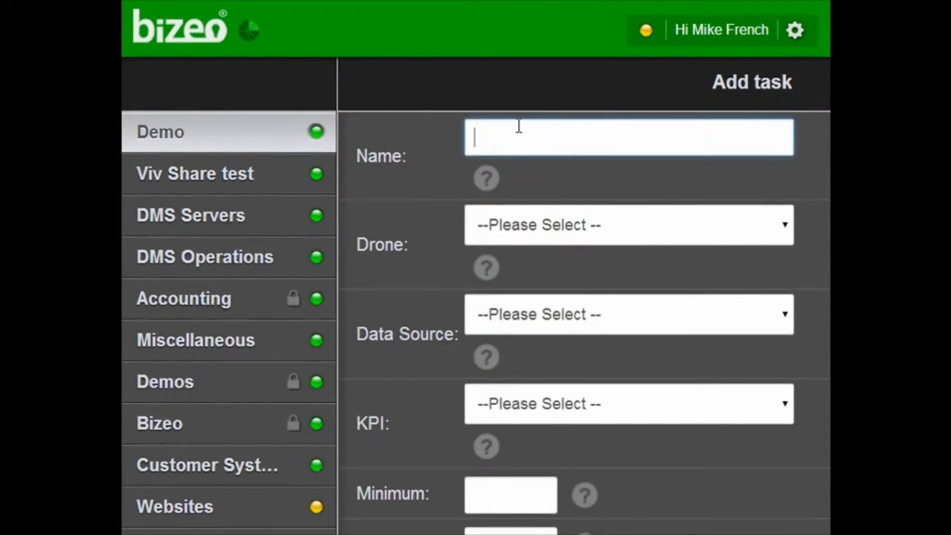
type("Sales Targets")
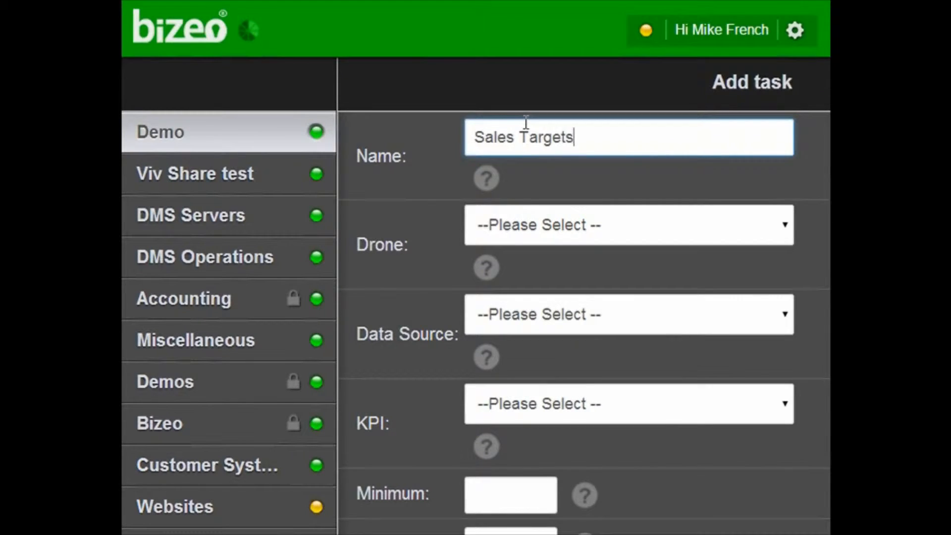
- Set drone to Cloud Drone and data source and KPI to External KPI, then create the task
left_click(602, 229)
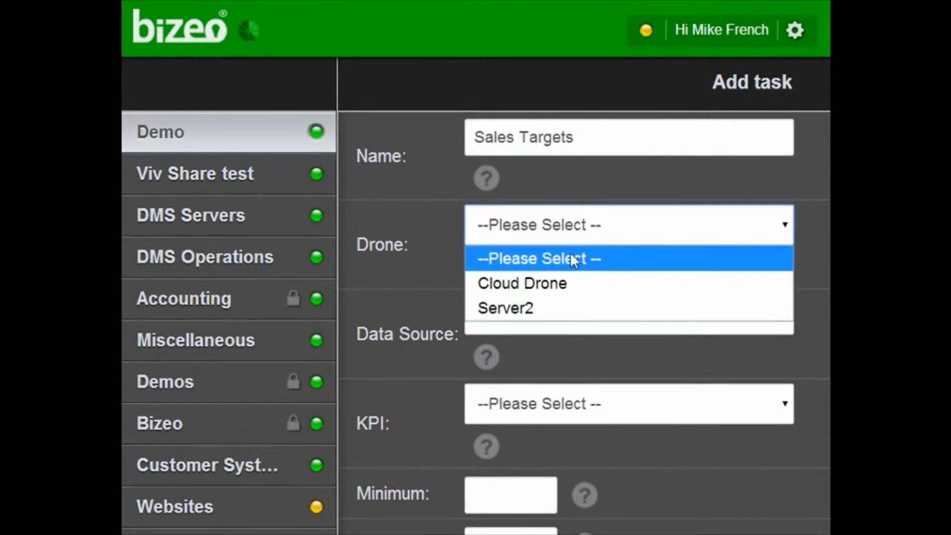
left_click(570, 283)
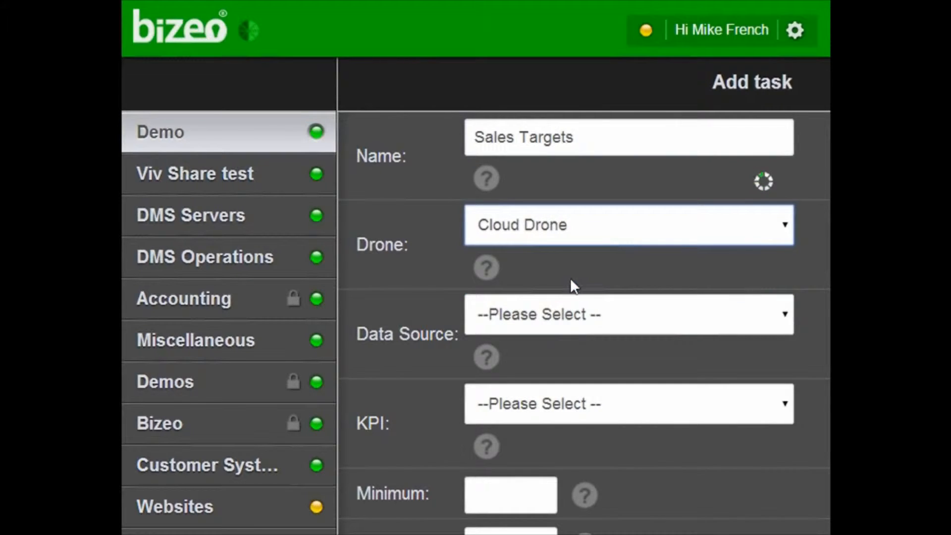
left_click(572, 318)
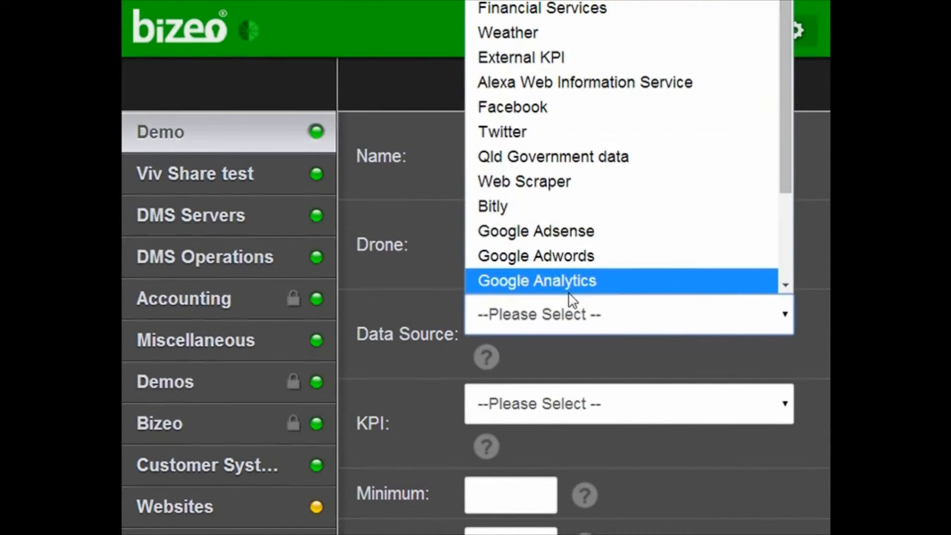
left_click(528, 57)
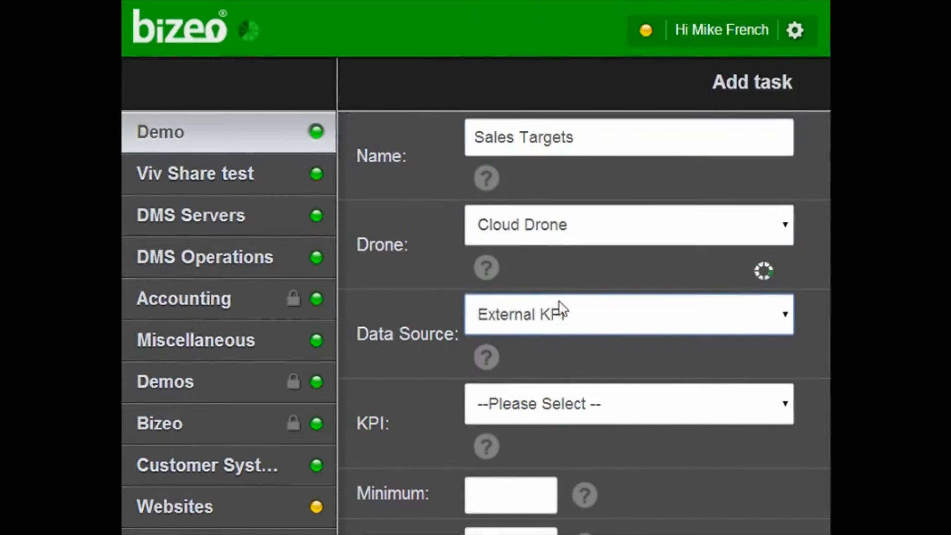
left_click(558, 405)
left_click(555, 463)
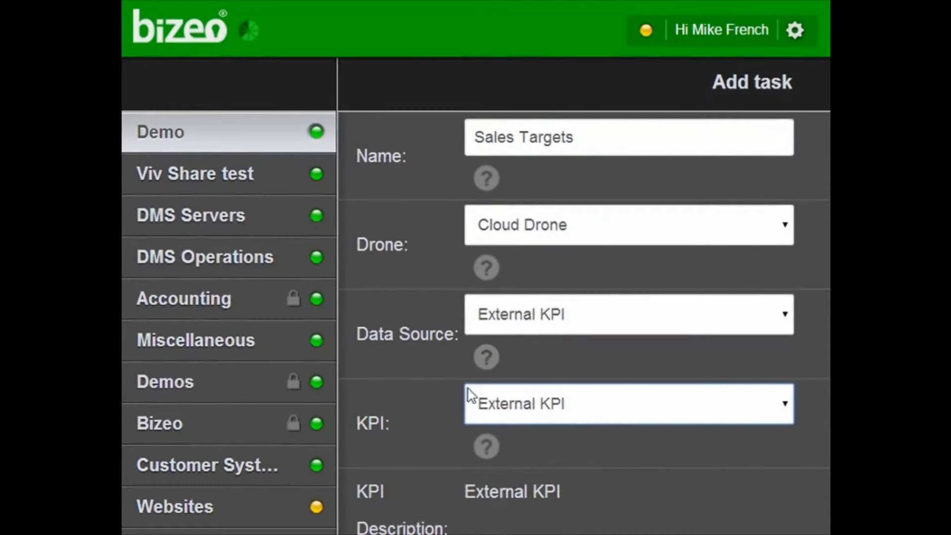
scroll(410, 367, "down", 10)
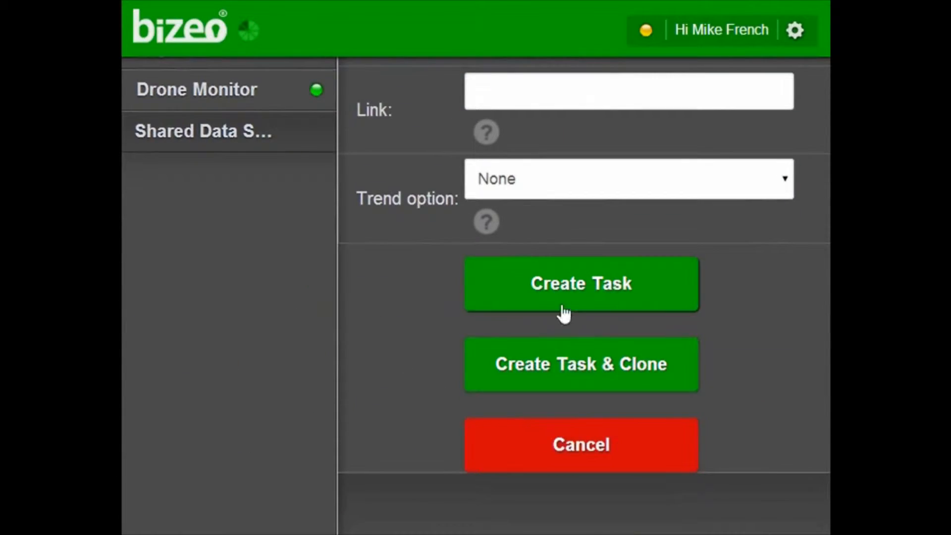
left_click(566, 284)
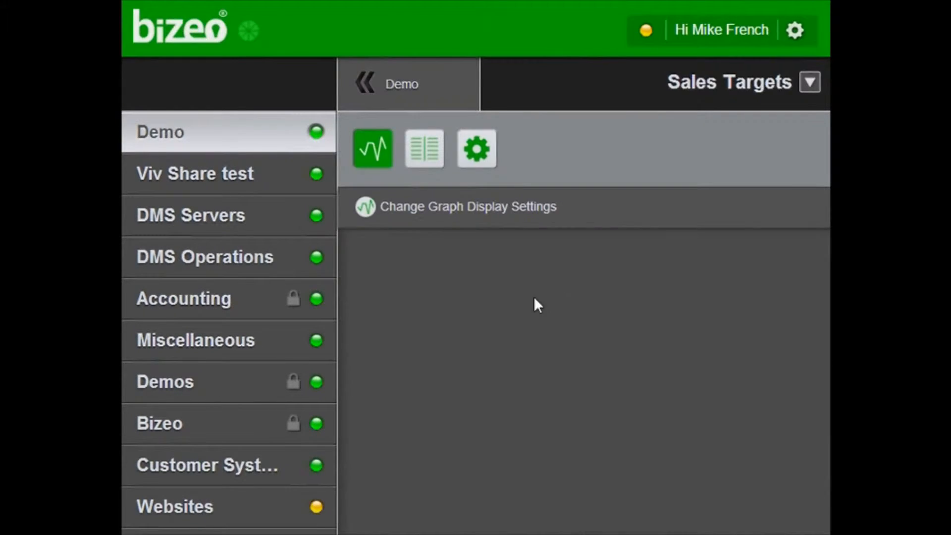
- Check the new, empty Sales Targets task, then switch to the Excel workbook
scroll(518, 376, "down", 3)
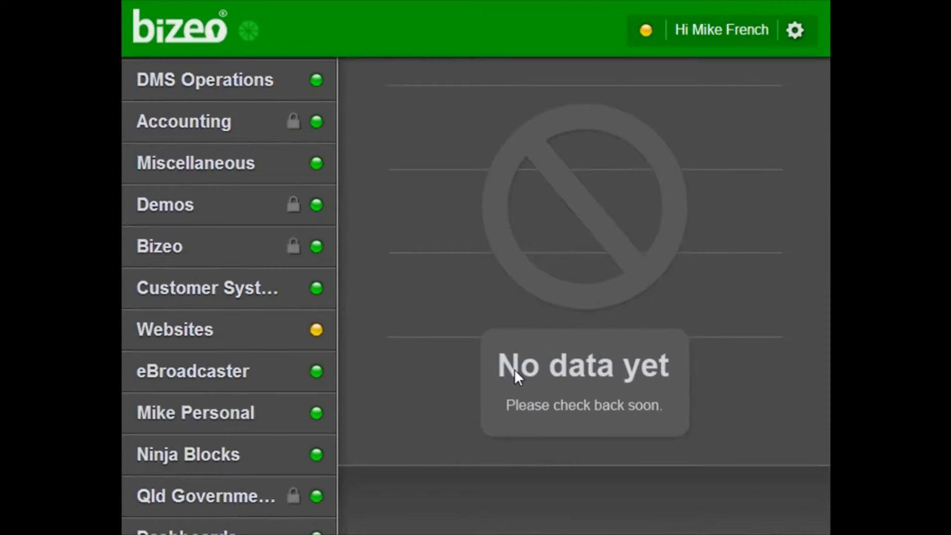
scroll(514, 369, "up", 3)
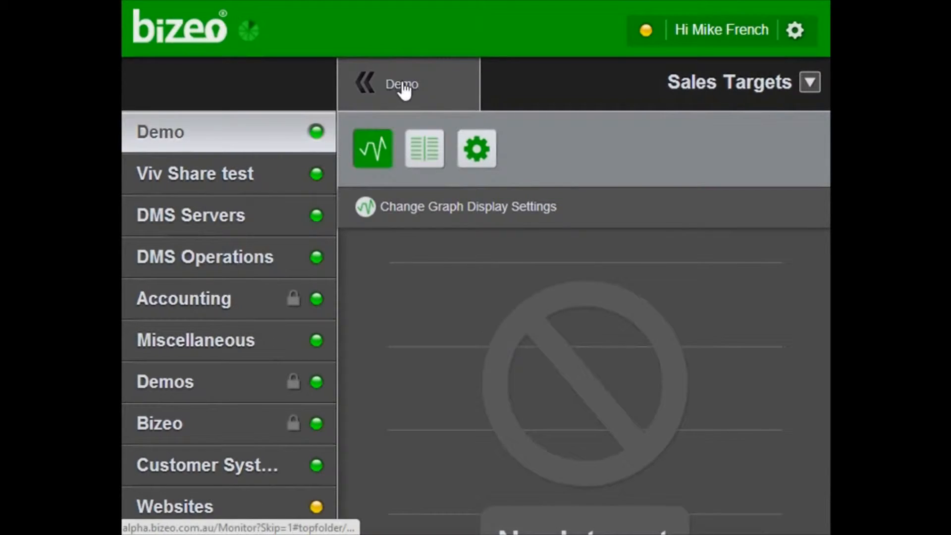
key("alt+Tab")
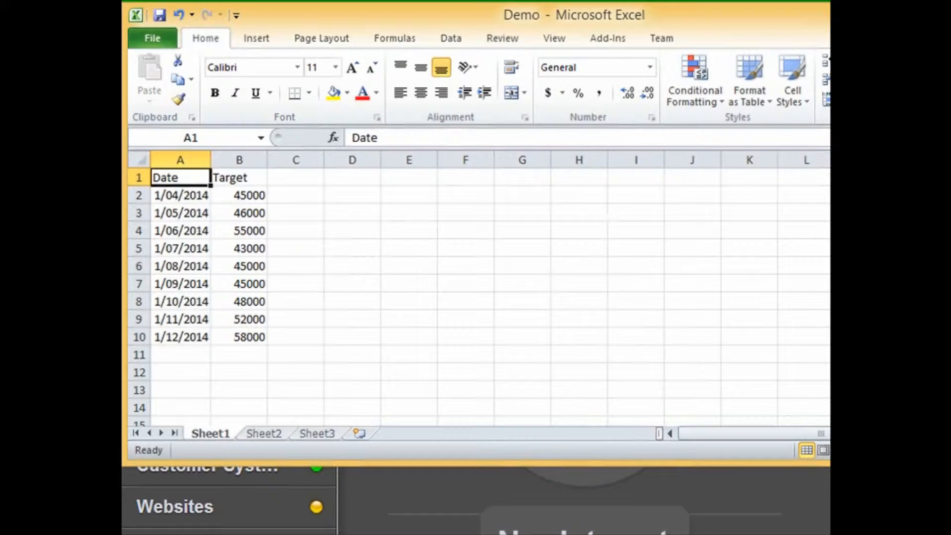
- Select the Date and Target data A1:B10 and launch the Bizeo Excel Exporter with Ctrl+Shift+B
left_click_drag(164, 176, 237, 334)
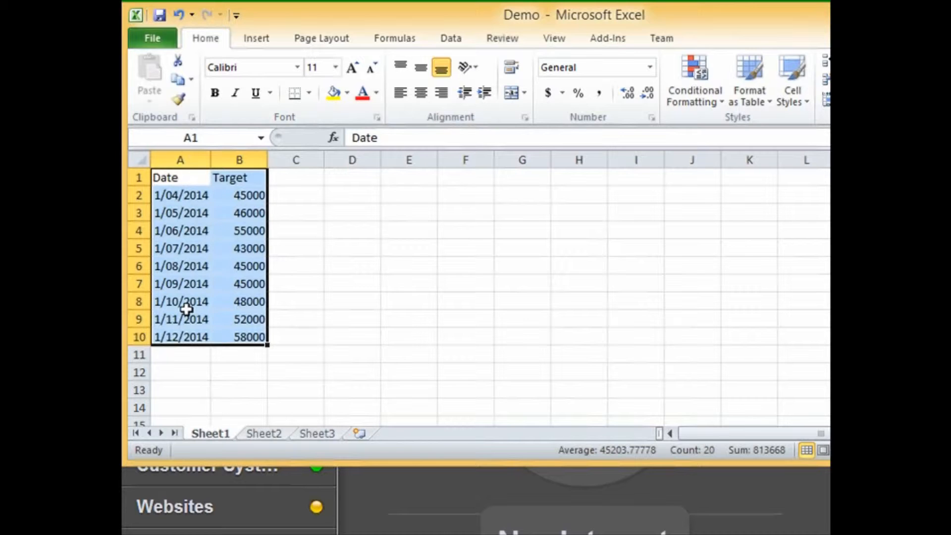
key("ctrl+shift+b")
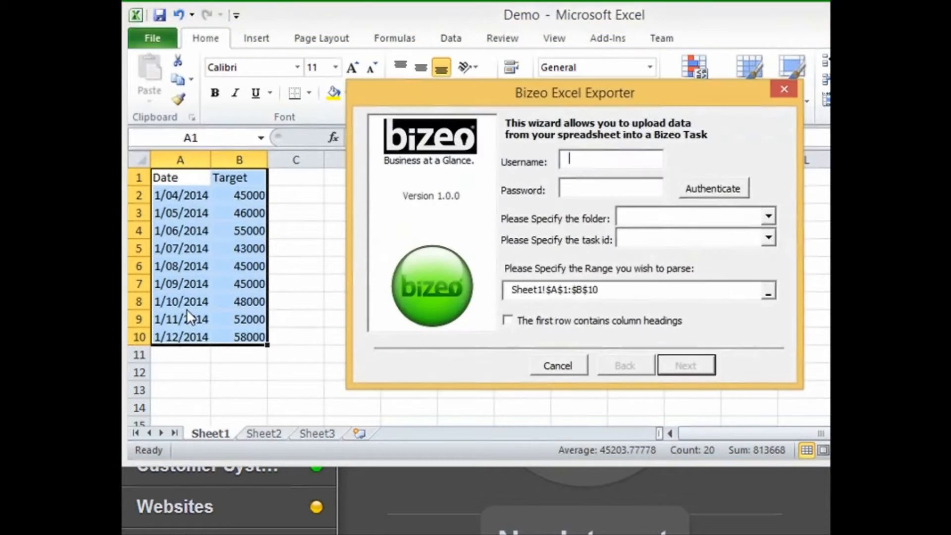
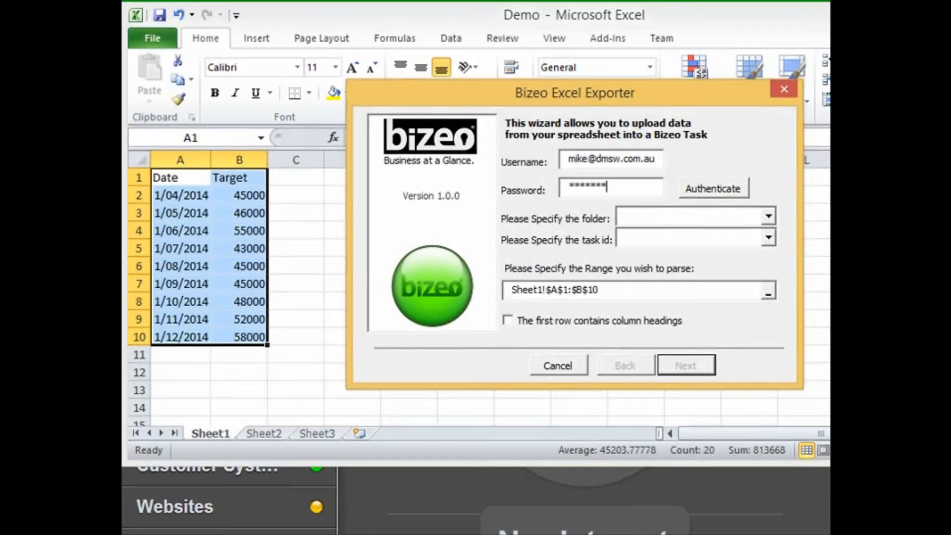
- Authenticate the exporter with the Bizeo username and password, then choose the Demo folder
left_click(726, 193)
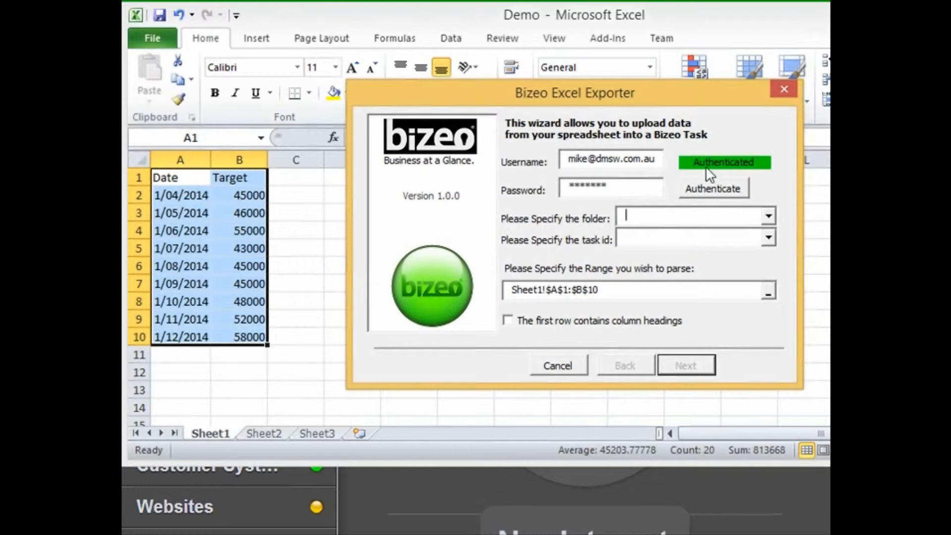
left_click(767, 217)
left_click(769, 297)
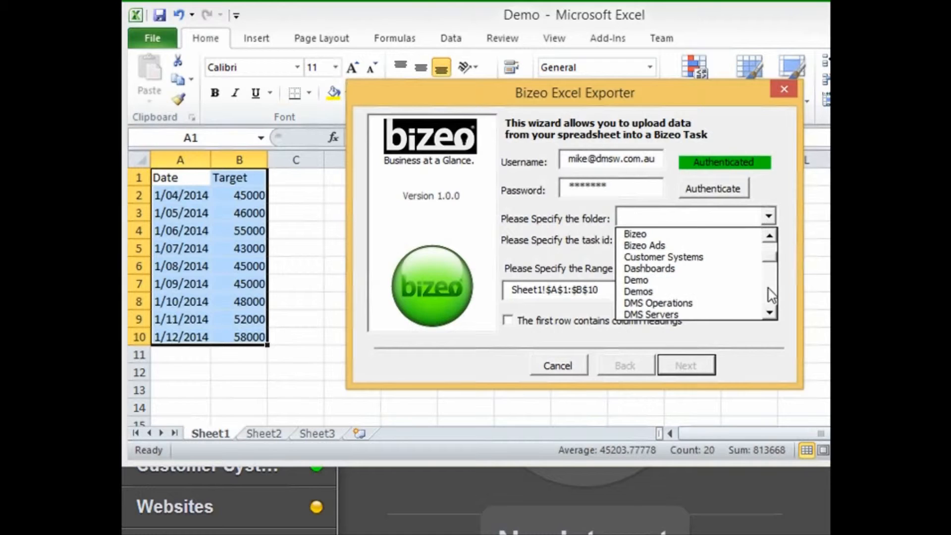
left_click(634, 281)
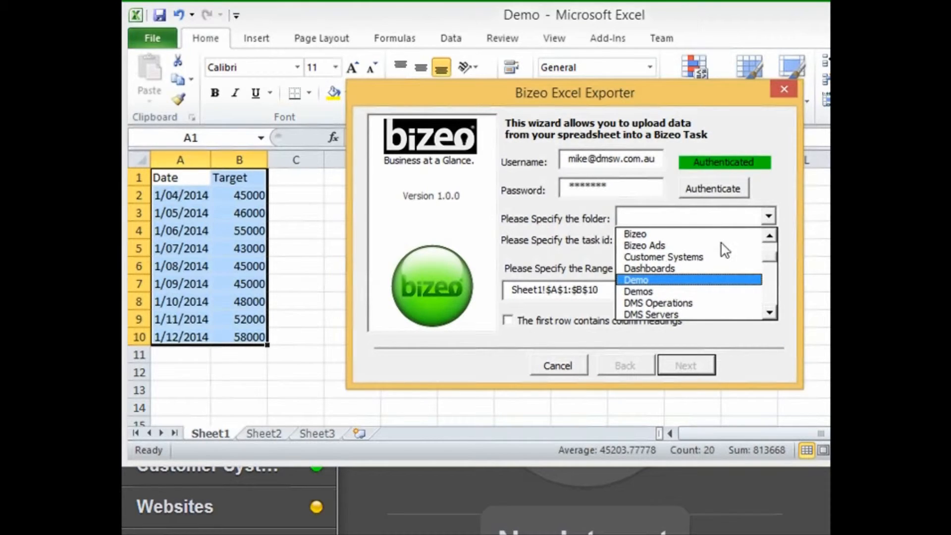
- Choose the Sales Targets task, mark row 1 as column headings, and continue to field mapping
left_click(768, 238)
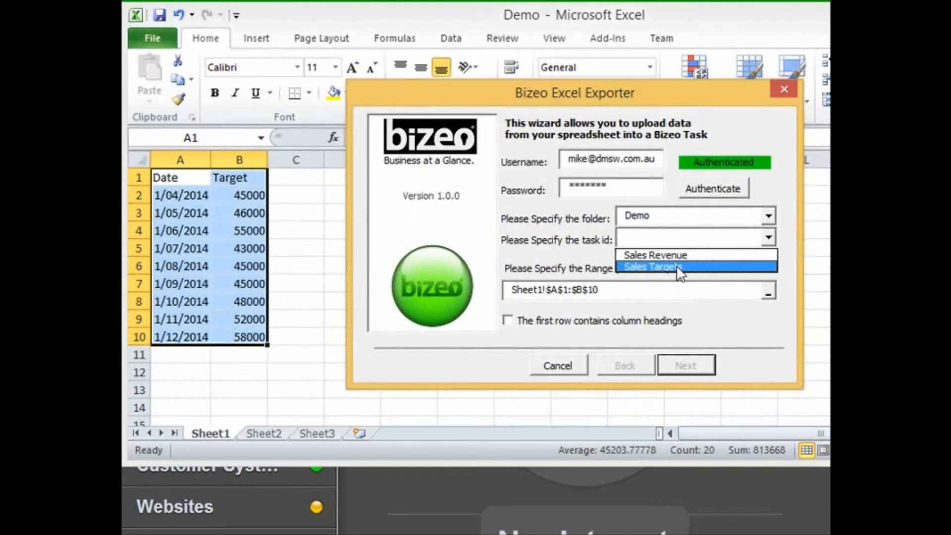
left_click(678, 268)
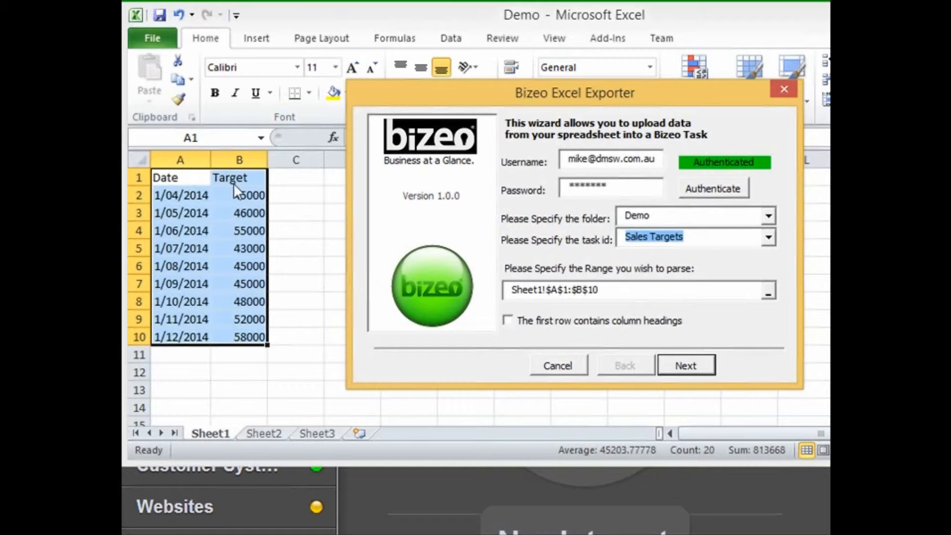
left_click(508, 321)
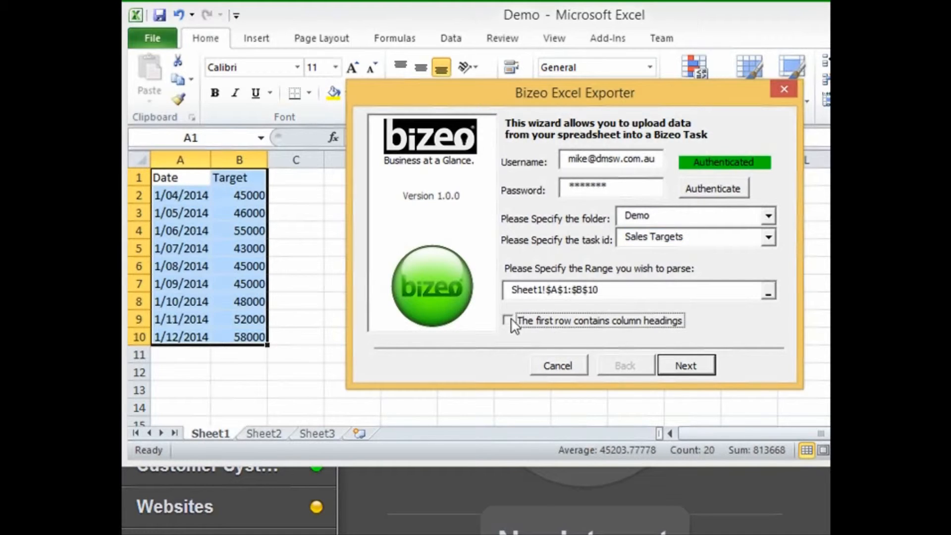
left_click(703, 365)
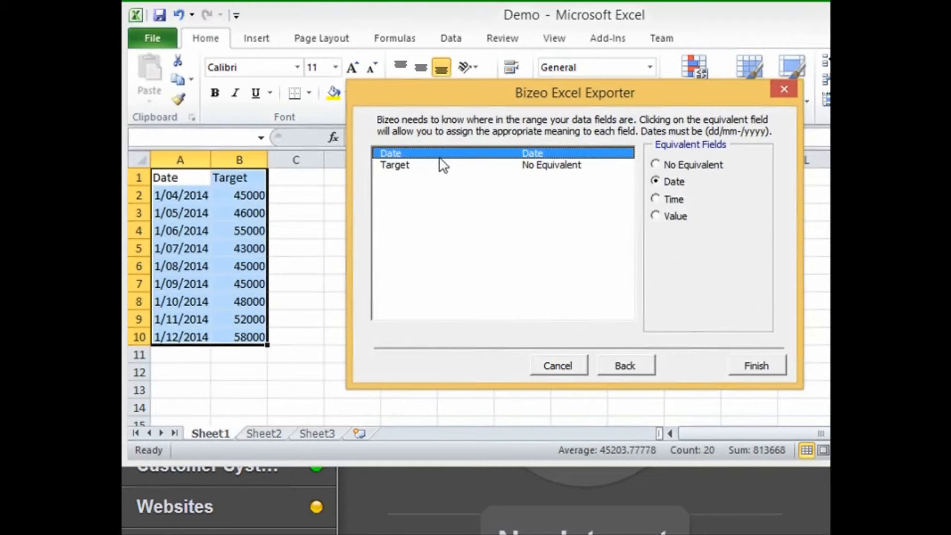
- Map Target to the Value field, upload the 9 rows, and return to Bizeo
left_click(391, 171)
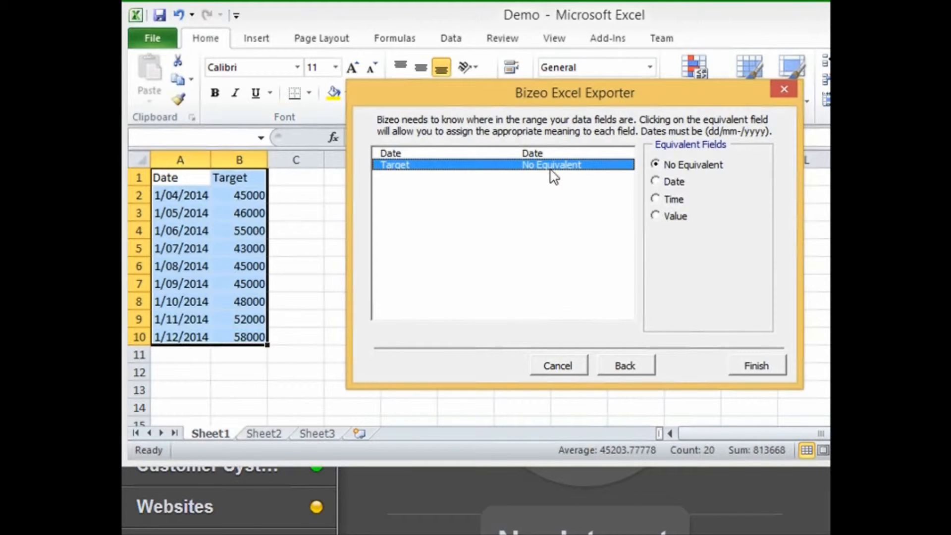
left_click(658, 217)
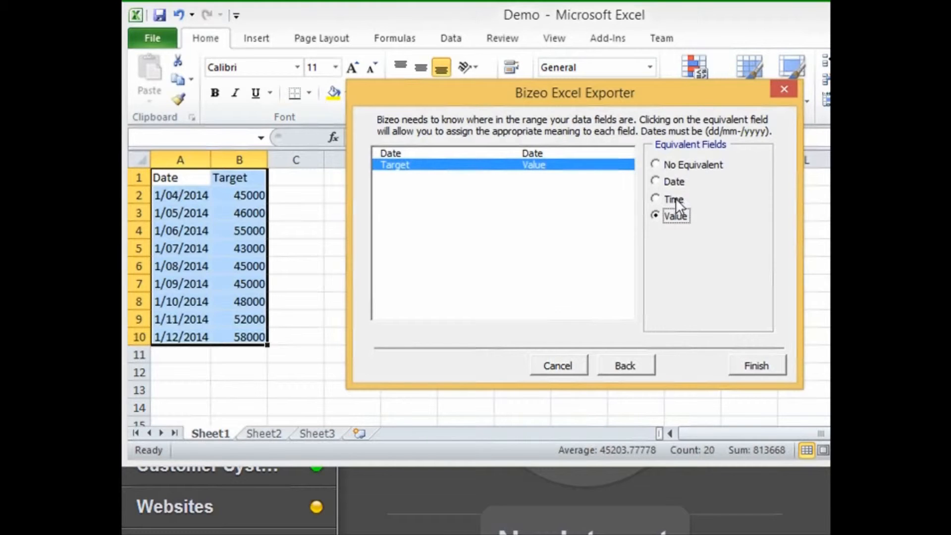
left_click(766, 367)
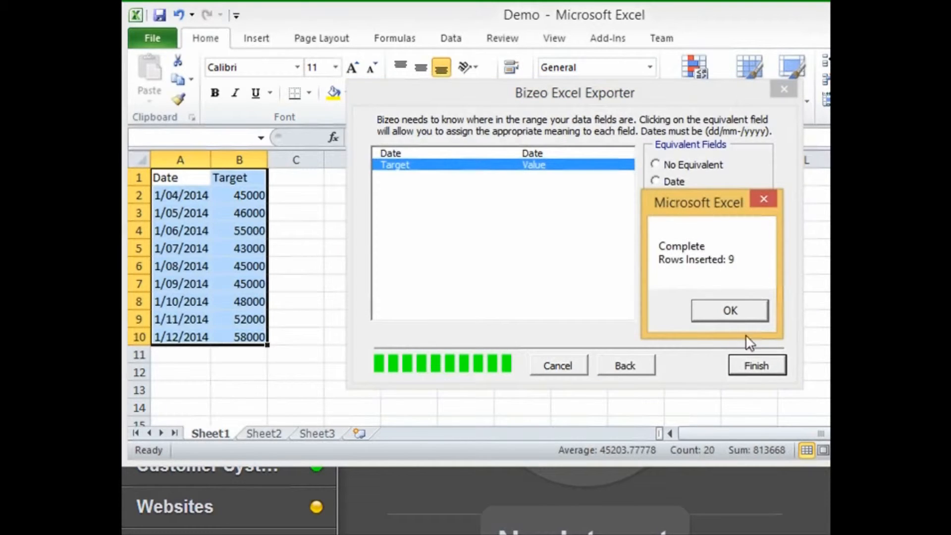
left_click(738, 315)
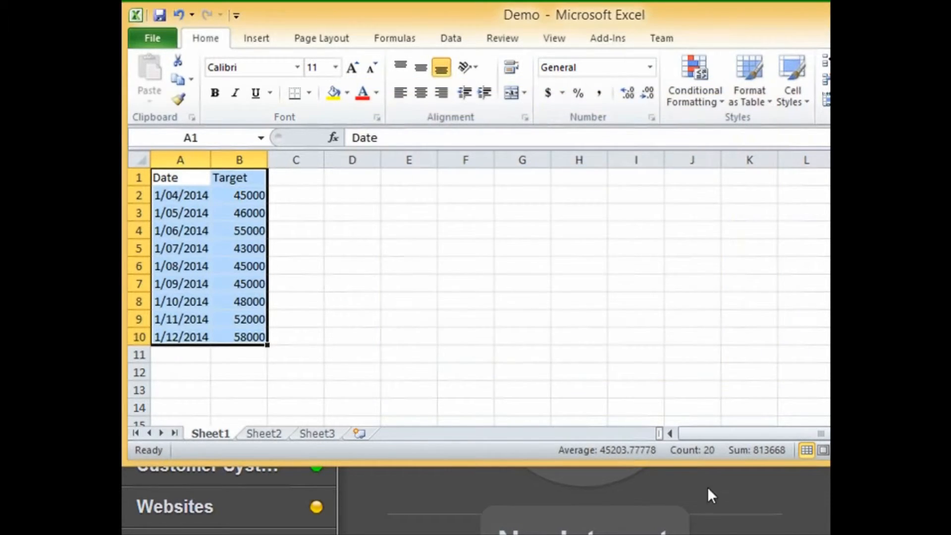
left_click(713, 486)
- Display the Sales Targets line graph of the uploaded monthly targets, then go back to Demo
left_click(379, 154)
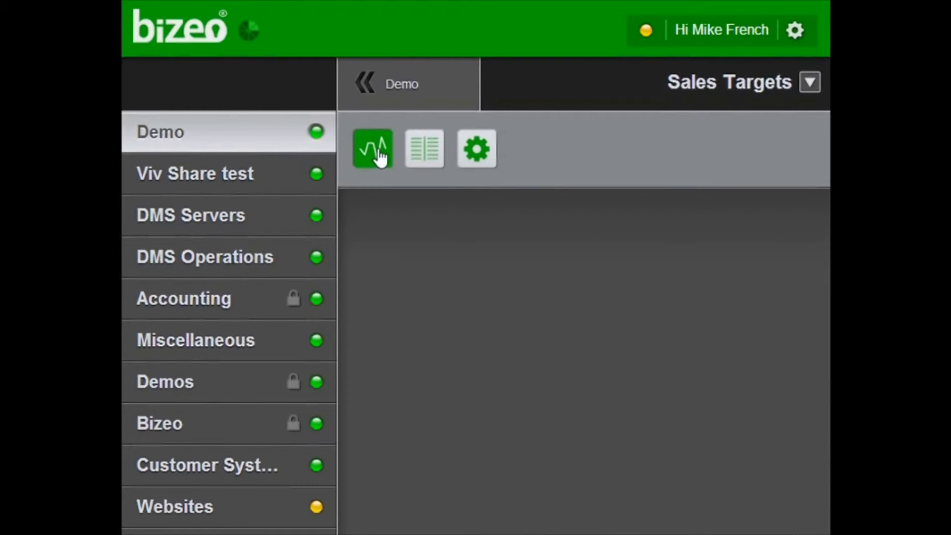
mouse_move(420, 403)
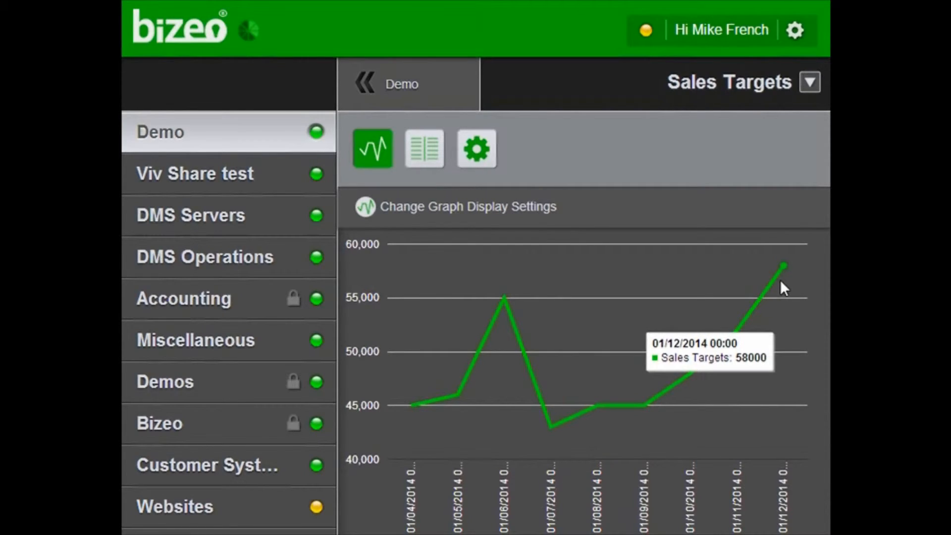
left_click(399, 91)
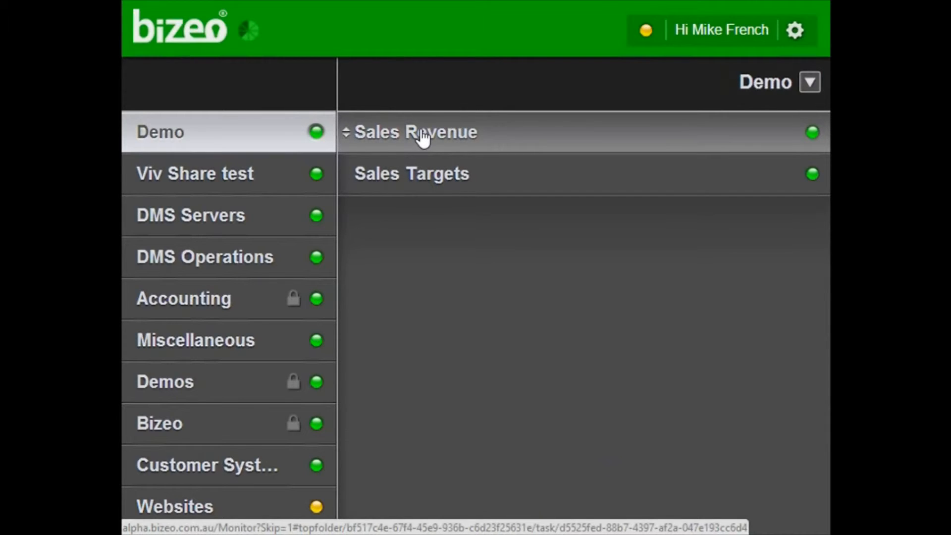
- In Sales Revenue's graph settings, set Advanced Compare to to Another KPI
left_click(422, 137)
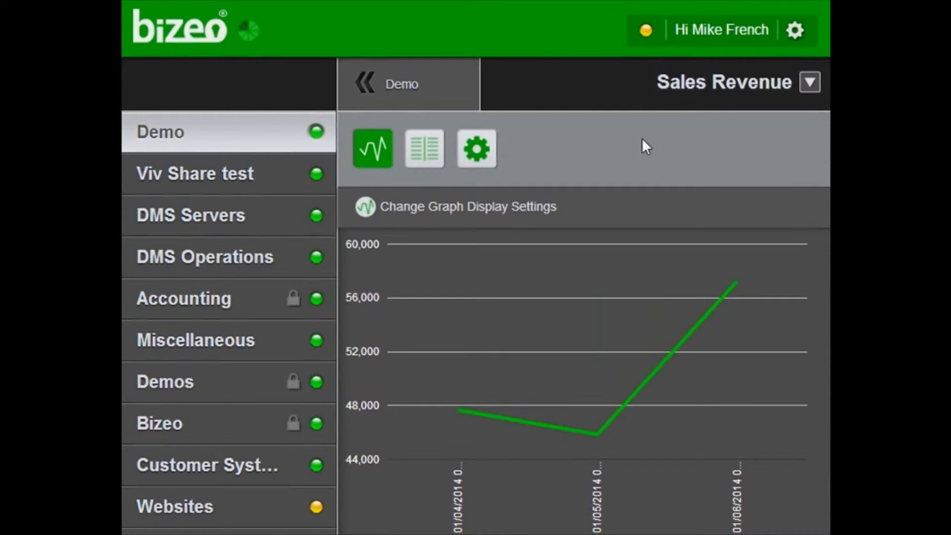
left_click(430, 212)
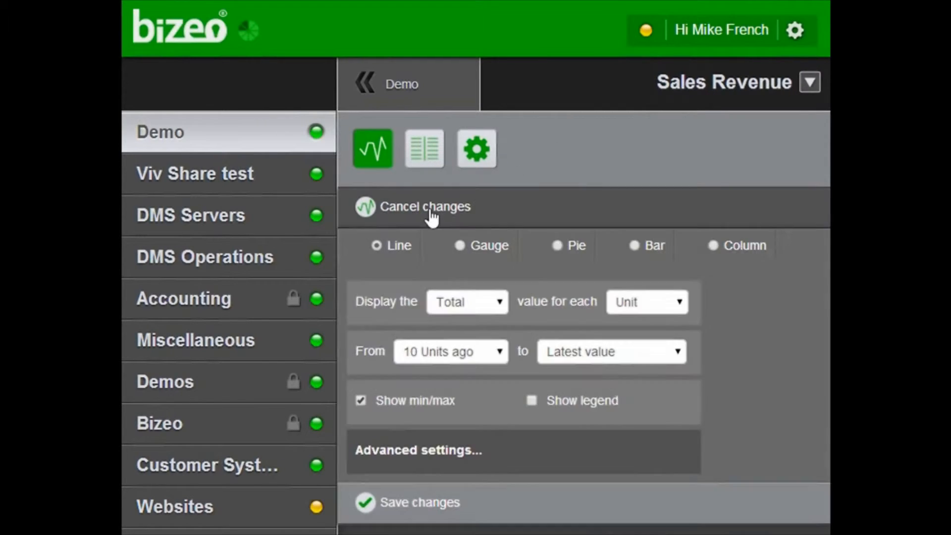
scroll(433, 237, "down", 5)
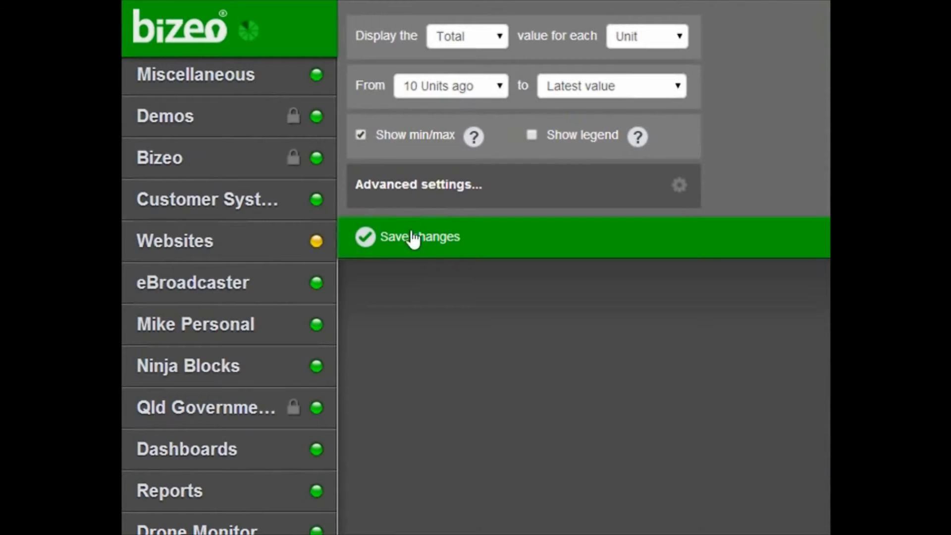
left_click(409, 196)
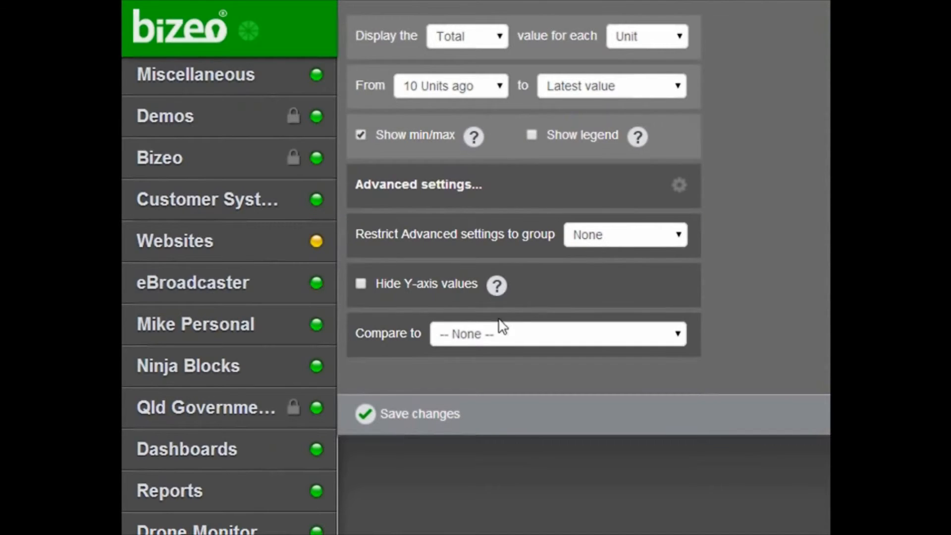
left_click(459, 337)
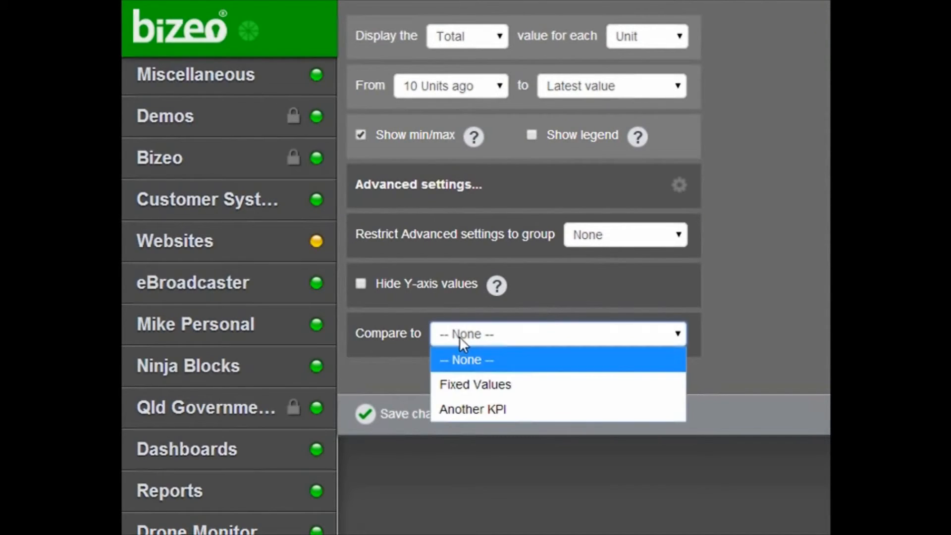
left_click(484, 405)
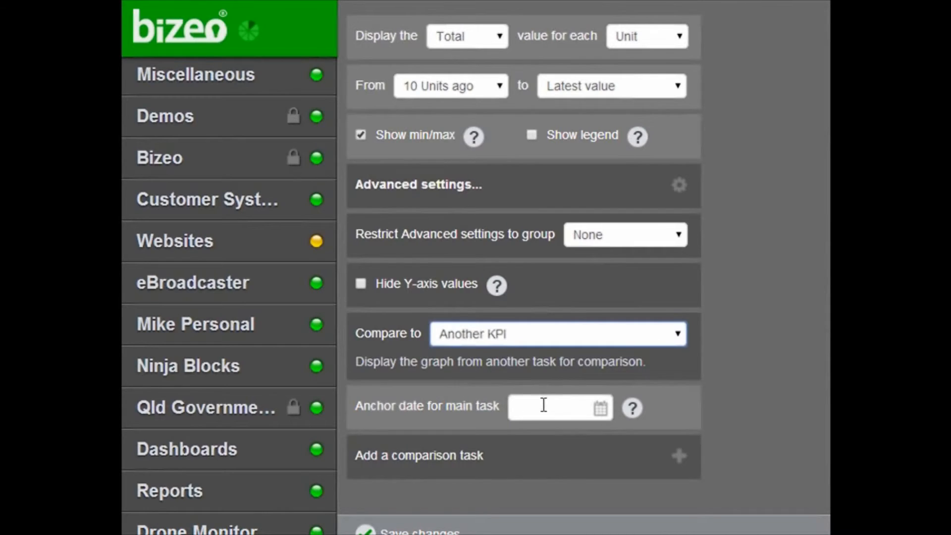
- Add Demo / Sales Targets as the comparison task and save the changes
scroll(490, 403, "down", 2)
left_click(432, 365)
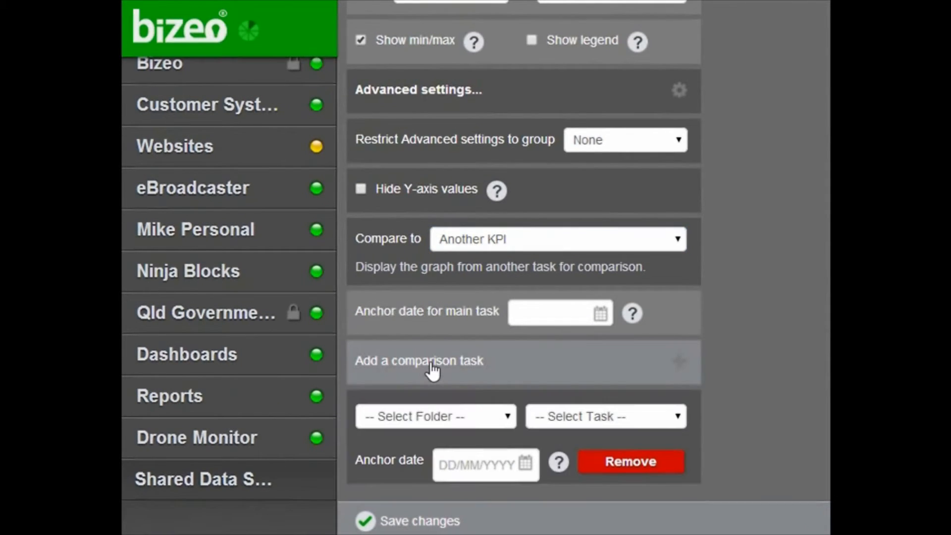
left_click(476, 416)
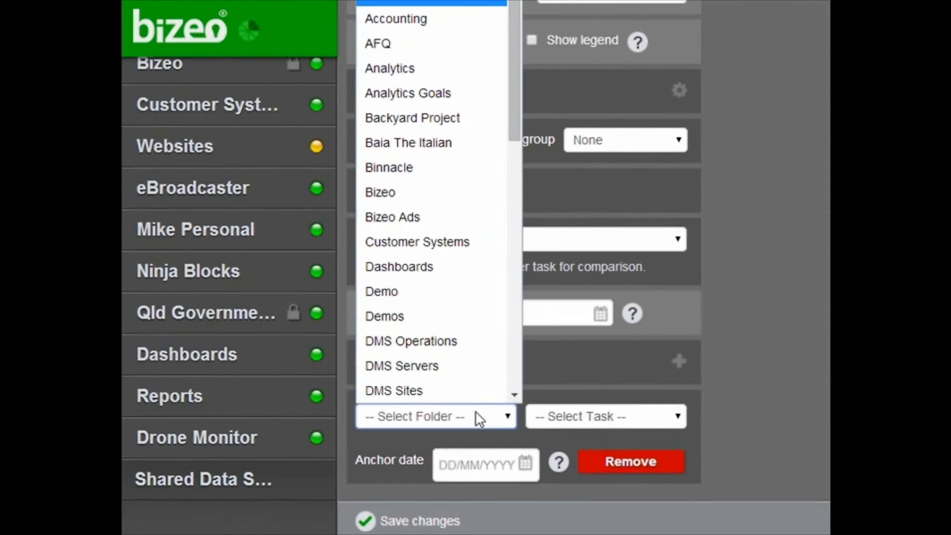
left_click(424, 298)
left_click(569, 415)
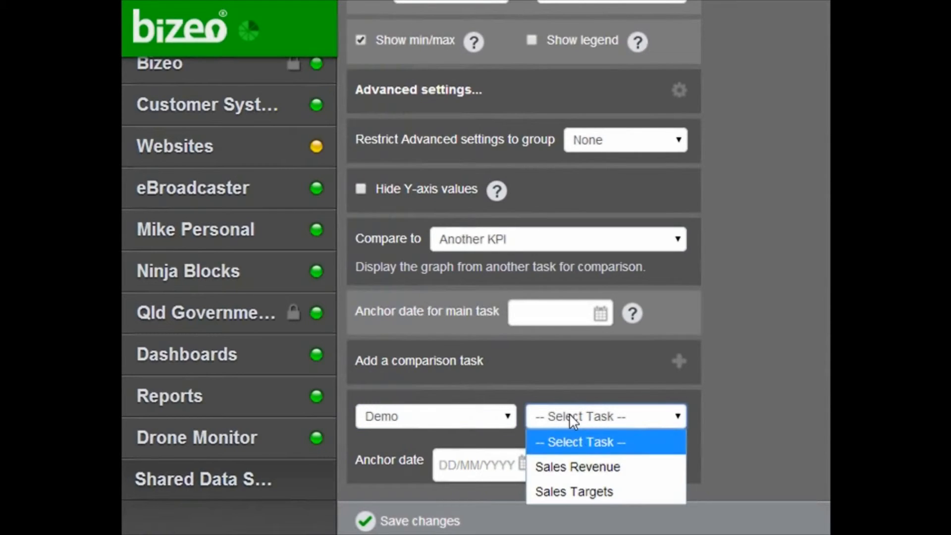
left_click(588, 489)
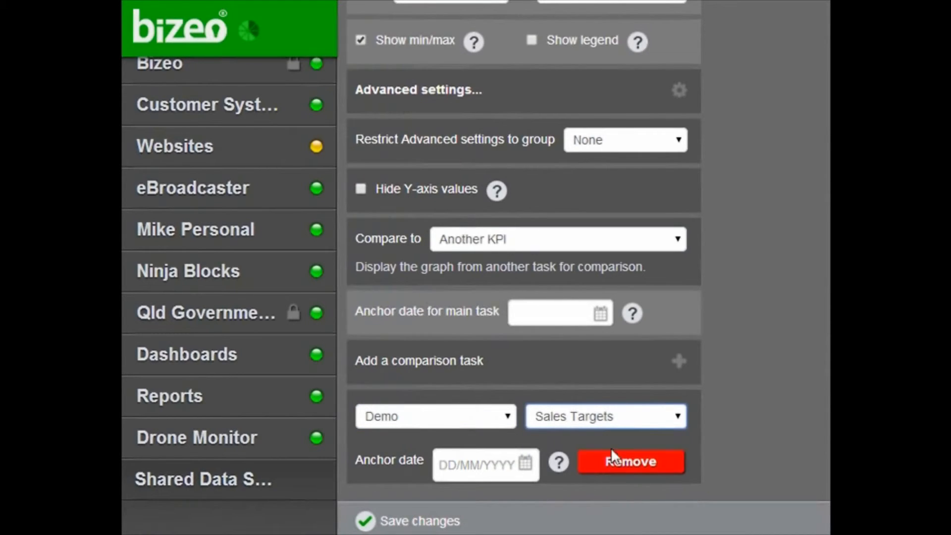
scroll(619, 436, "down", 2)
left_click(441, 445)
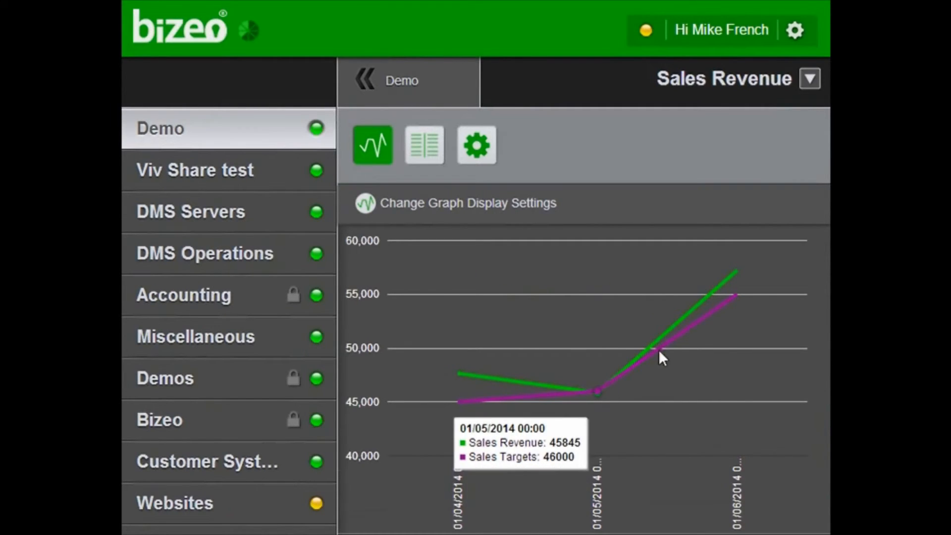
- Go back to Demo and open Sales Targets to view its 01/04/2014–01/12/2014 targets graph
mouse_move(738, 281)
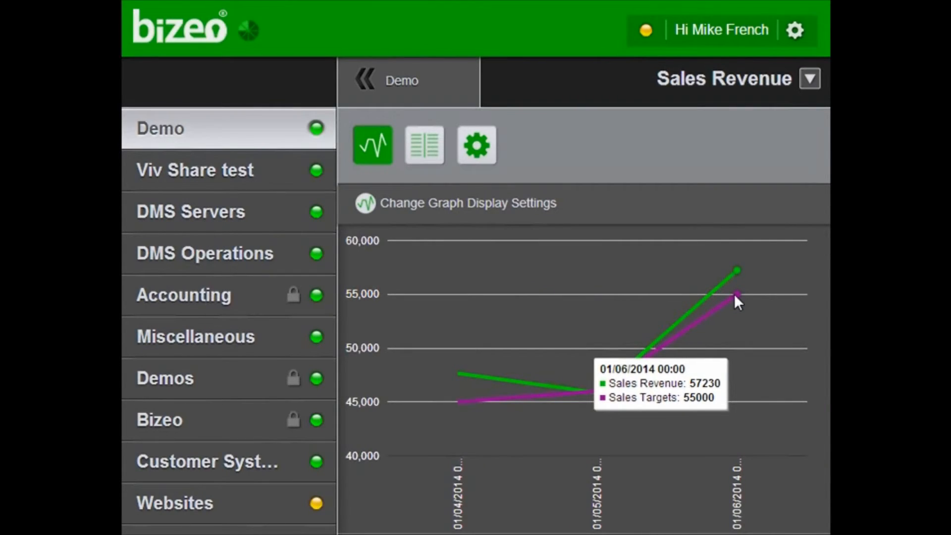
left_click(408, 84)
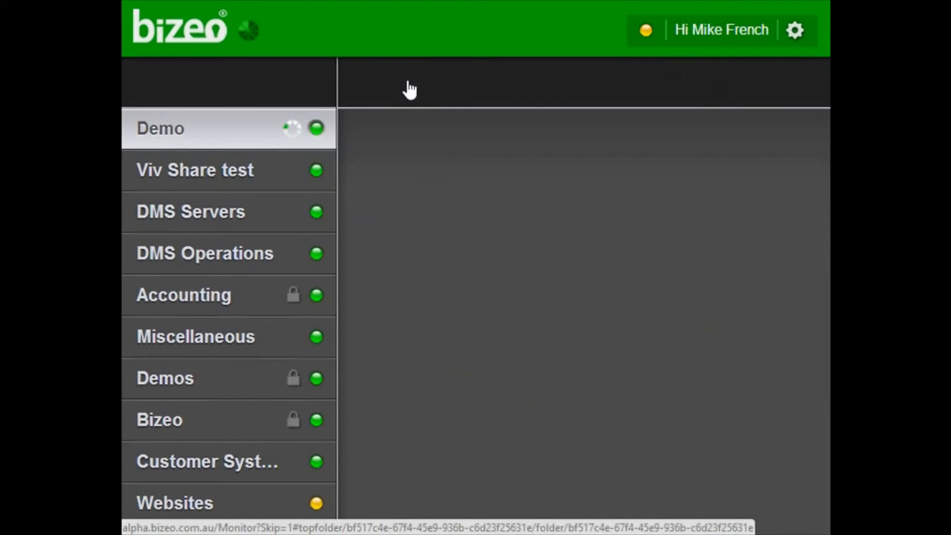
left_click(414, 180)
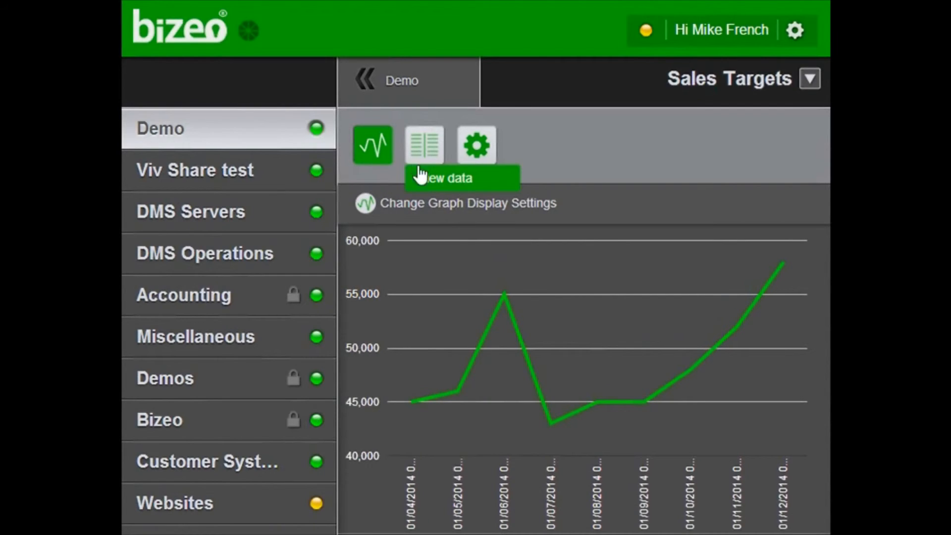
- In the Sales Targets graph's advanced display settings, set Compare to to Another KPI
left_click(410, 206)
scroll(451, 433, "down", 5)
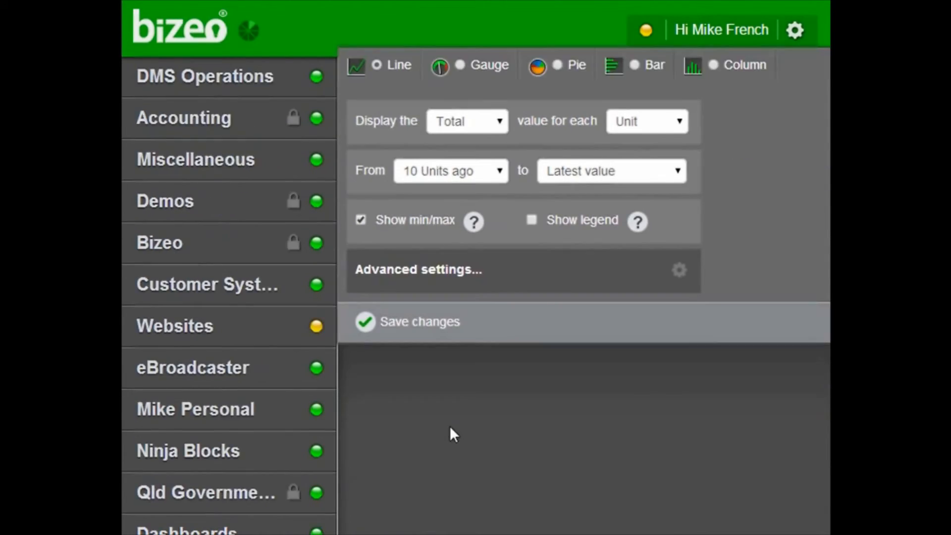
left_click(410, 192)
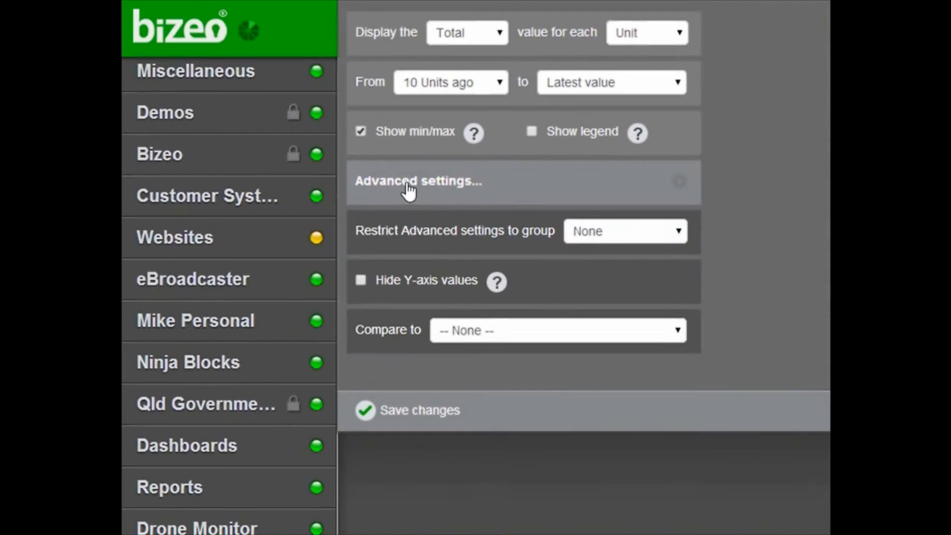
left_click(446, 330)
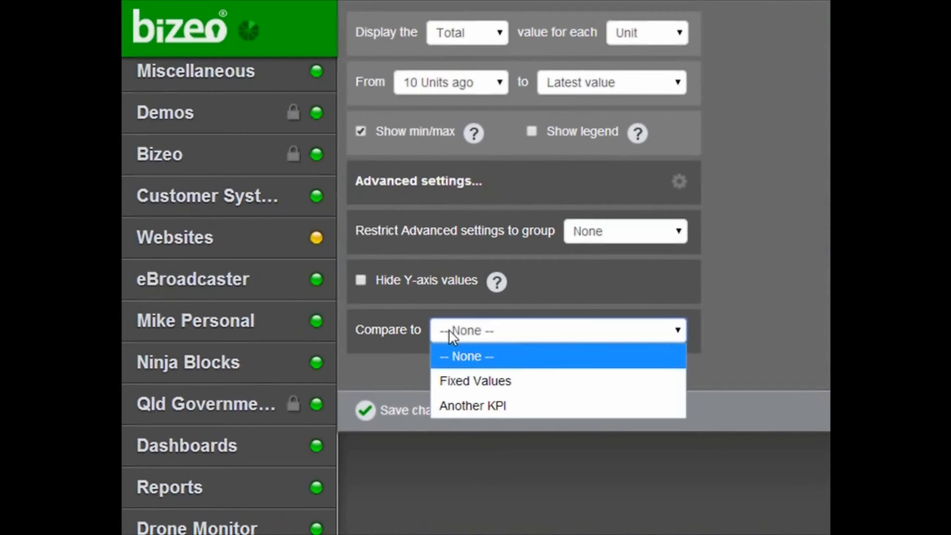
left_click(481, 404)
- Add Sales Revenue from the Demo folder as the comparison task and save
scroll(433, 418, "down", 2)
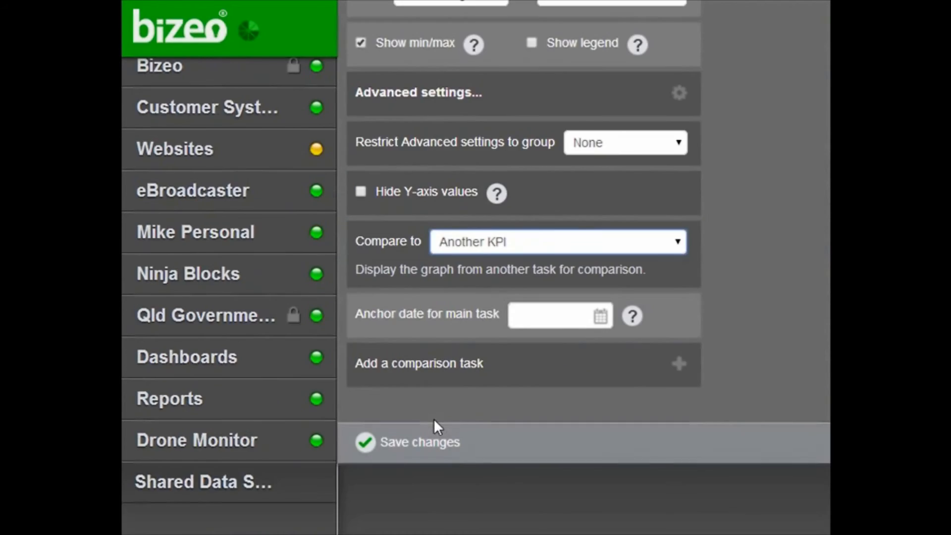
left_click(424, 369)
left_click(451, 420)
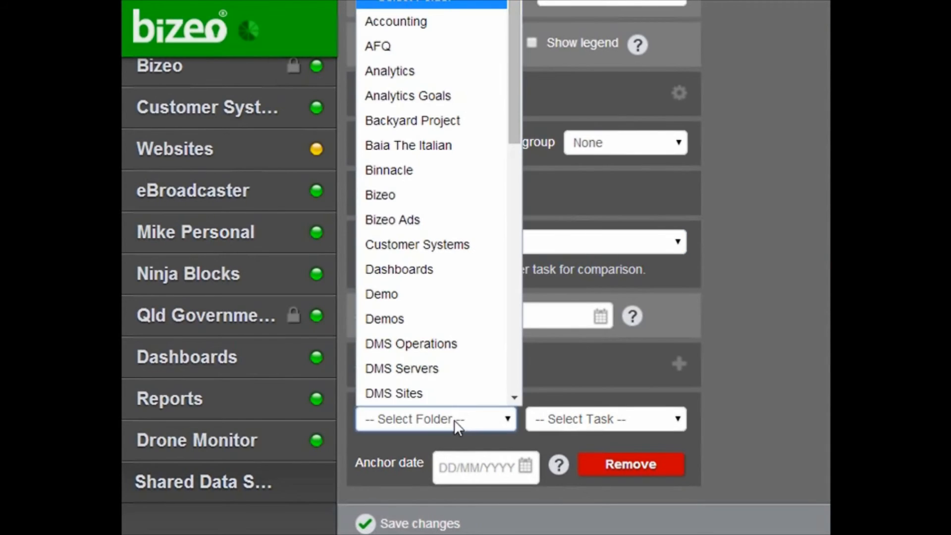
scroll(505, 364, "down", 5)
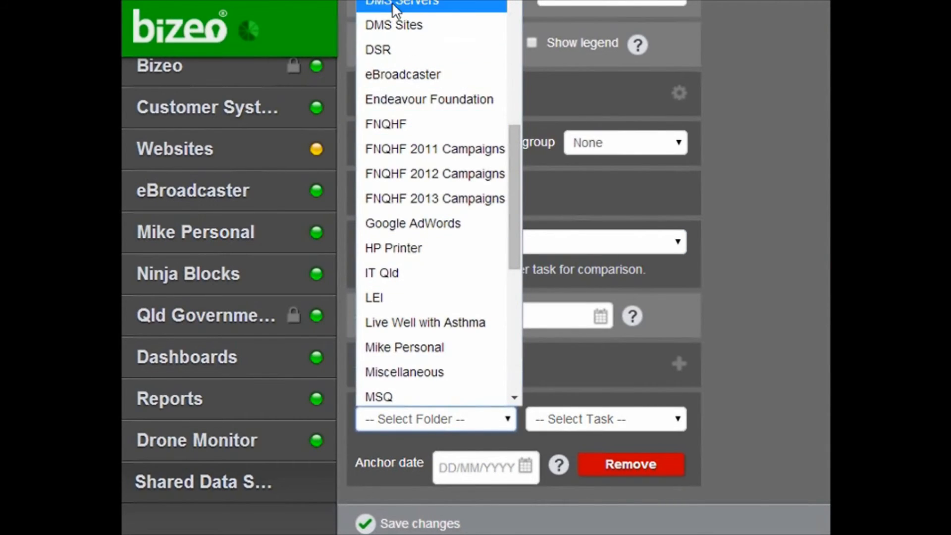
scroll(411, 35, "up", 2)
left_click(397, 14)
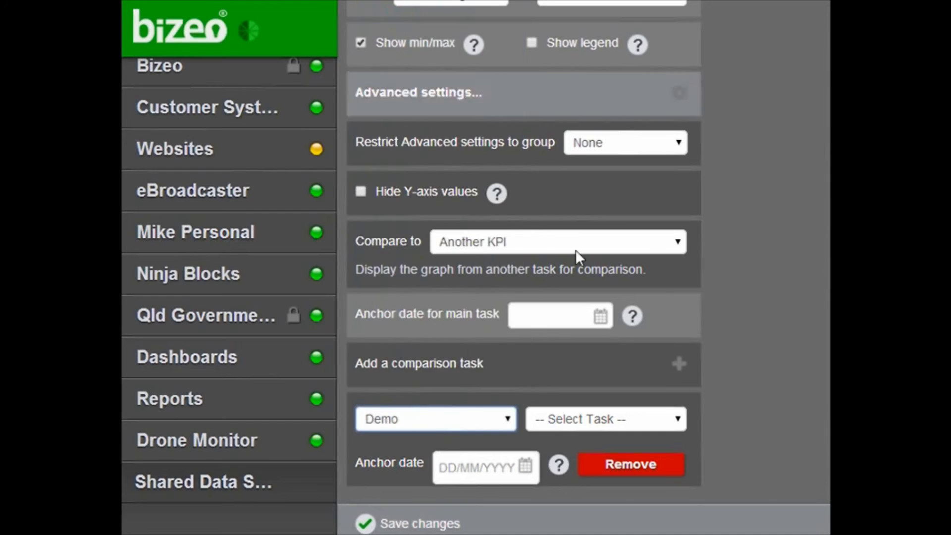
left_click(563, 423)
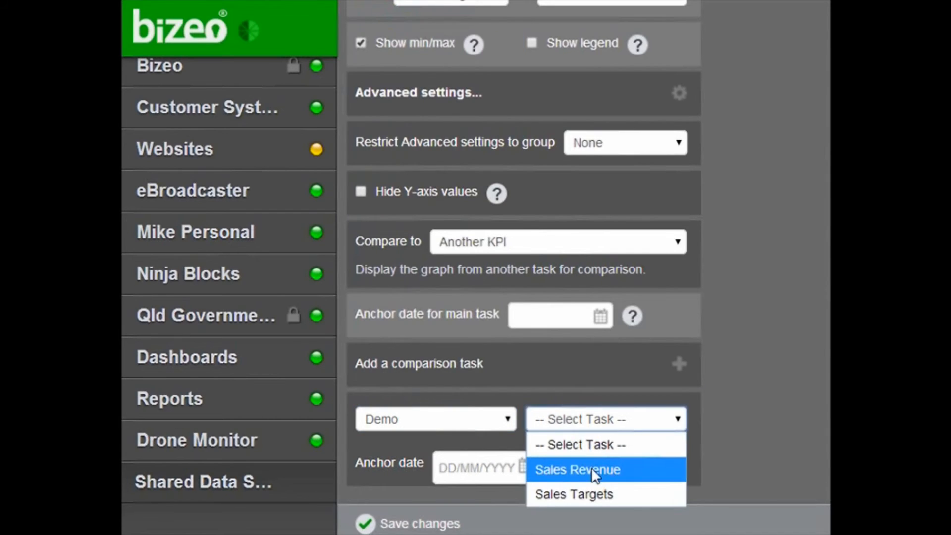
left_click(593, 468)
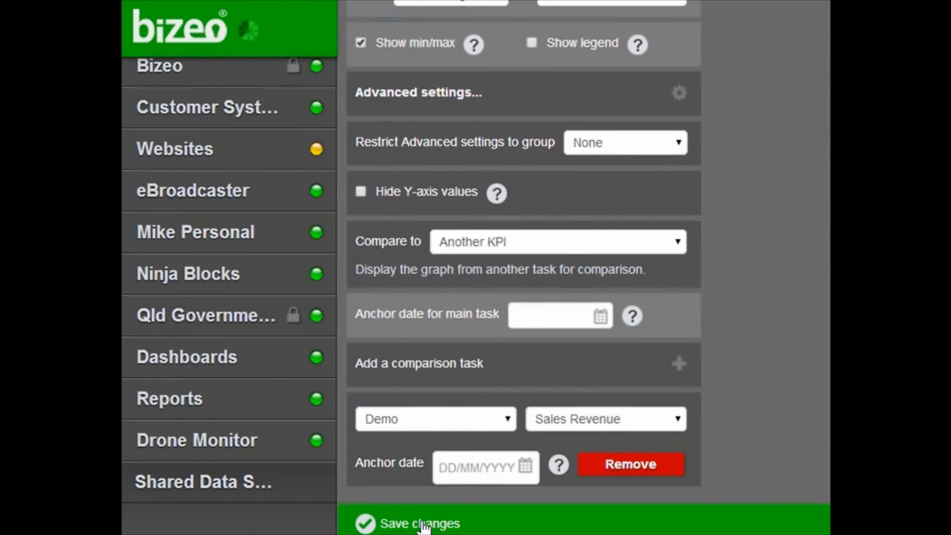
left_click(424, 524)
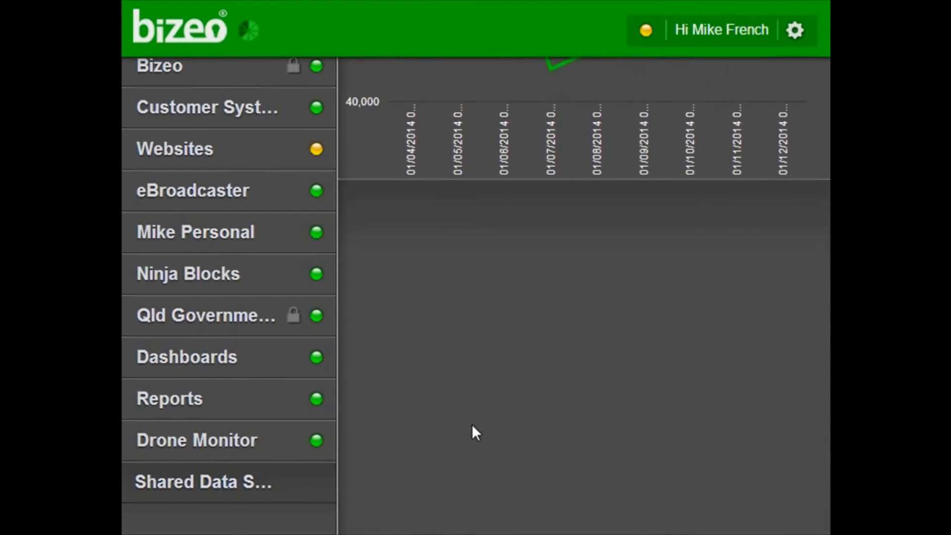
scroll(471, 424, "up", 5)
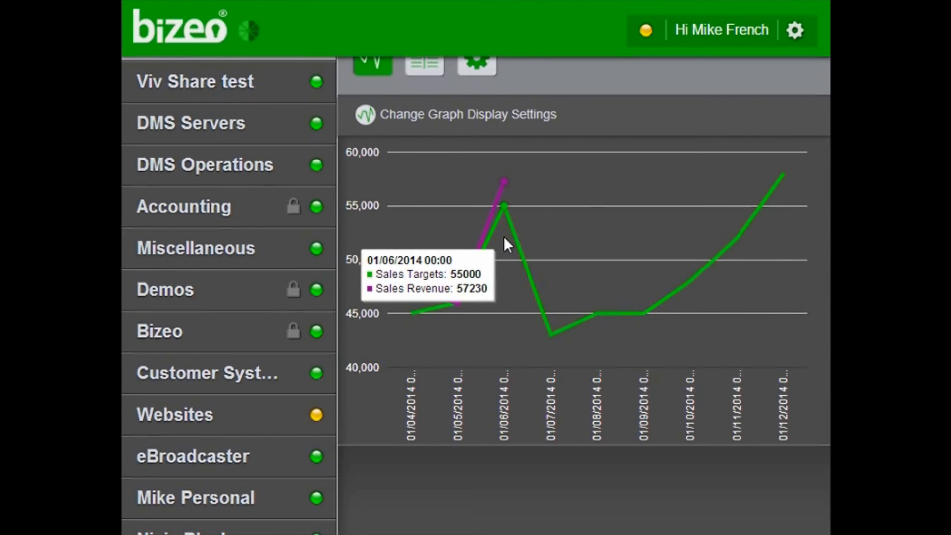
scroll(558, 237, "up", 2)
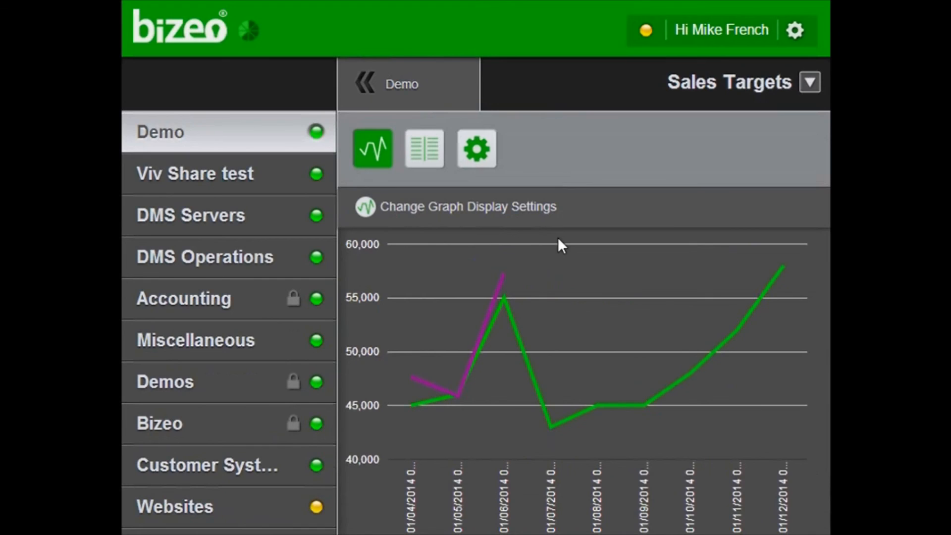